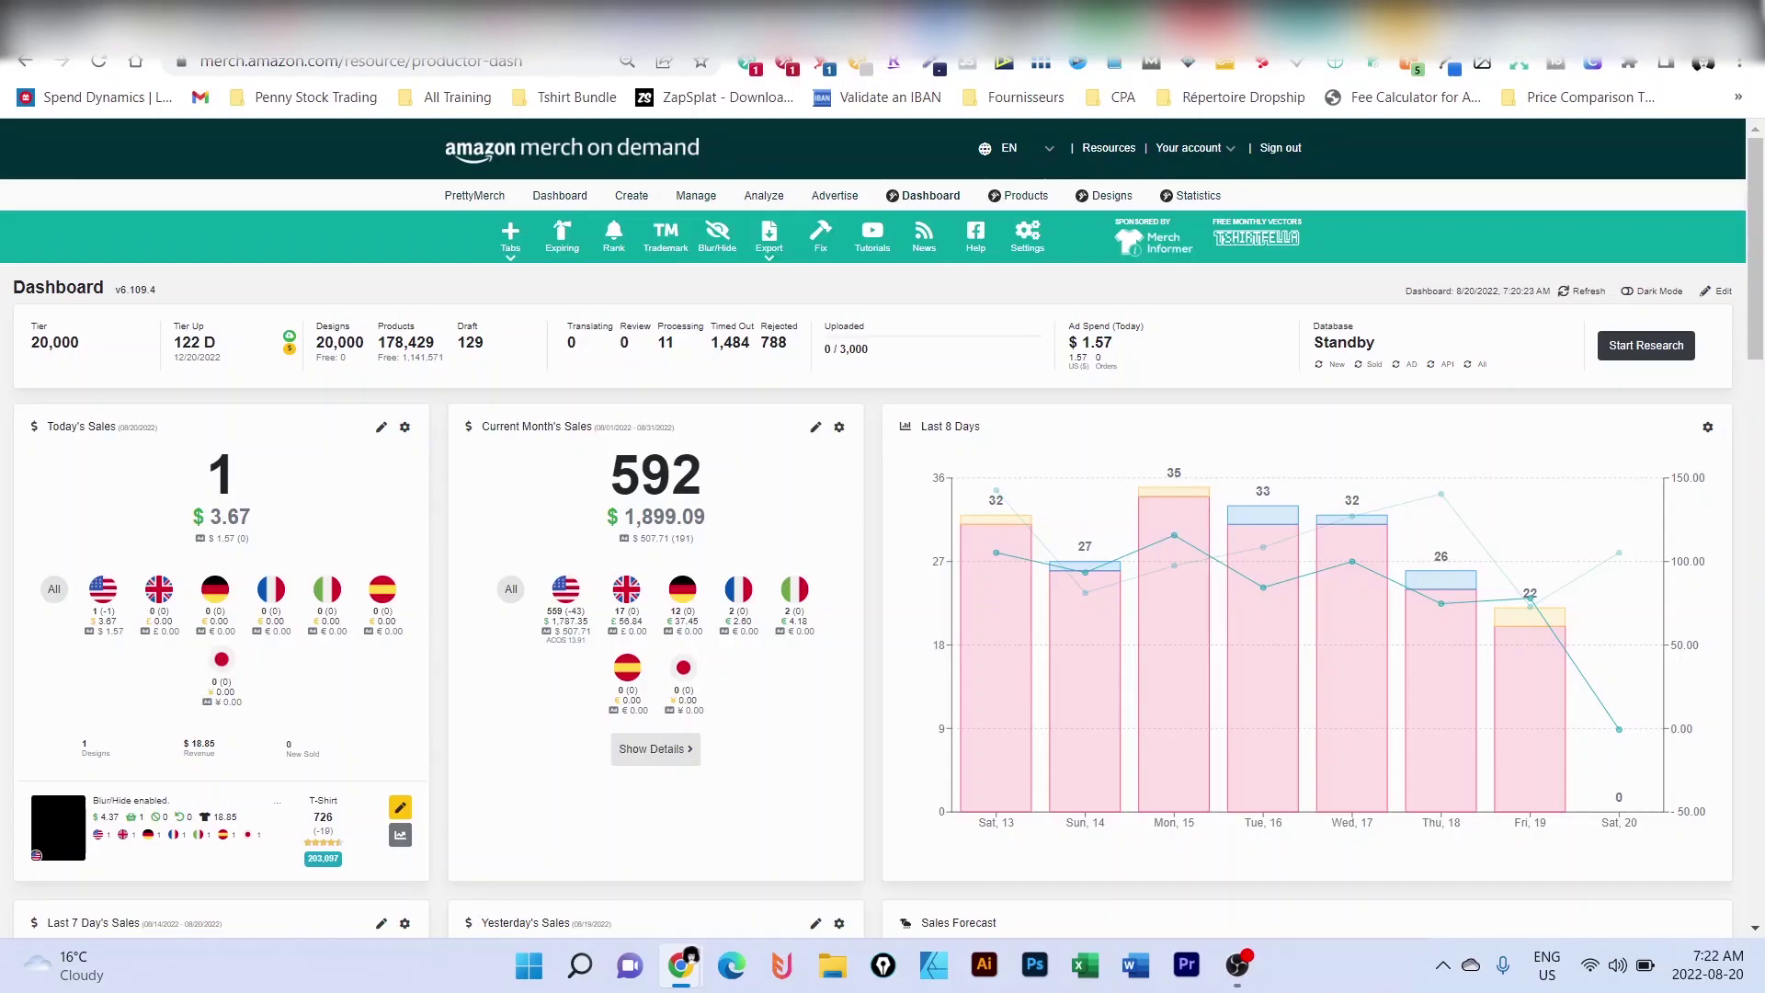
In a new tab, search Google for 'canva automate maker'
key(ctrl+t)
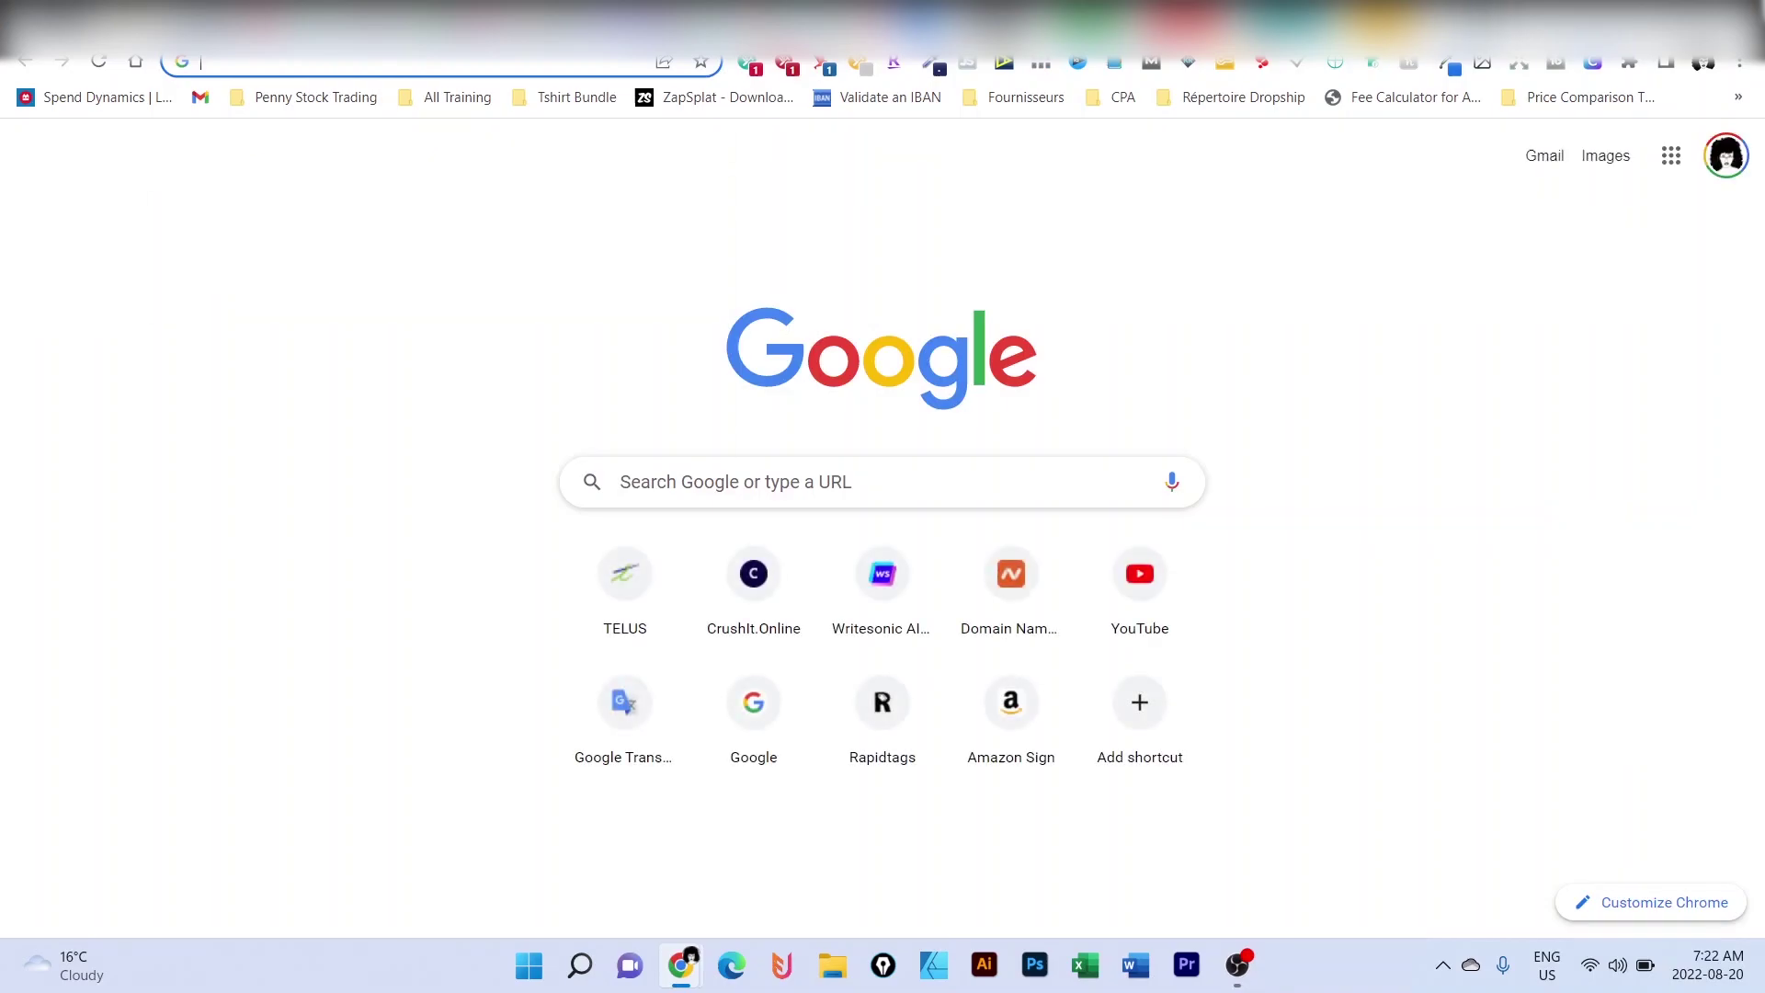
text(canva auto)
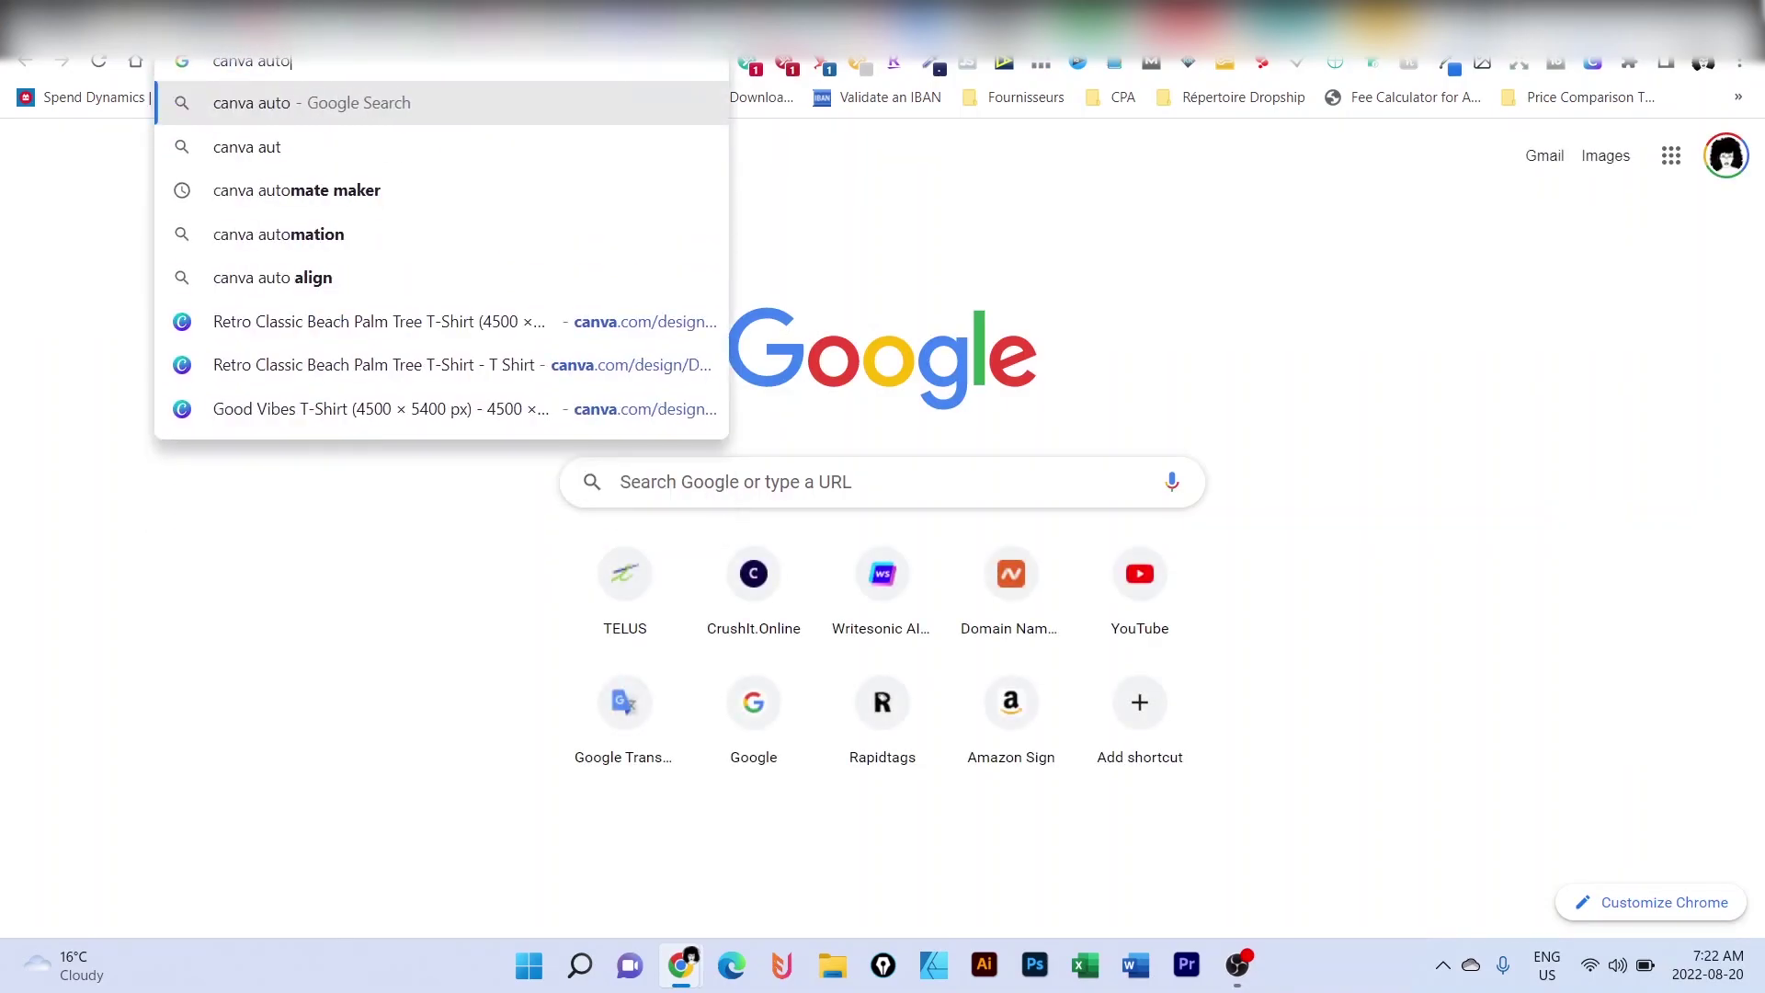
text(mate)
key(Return)
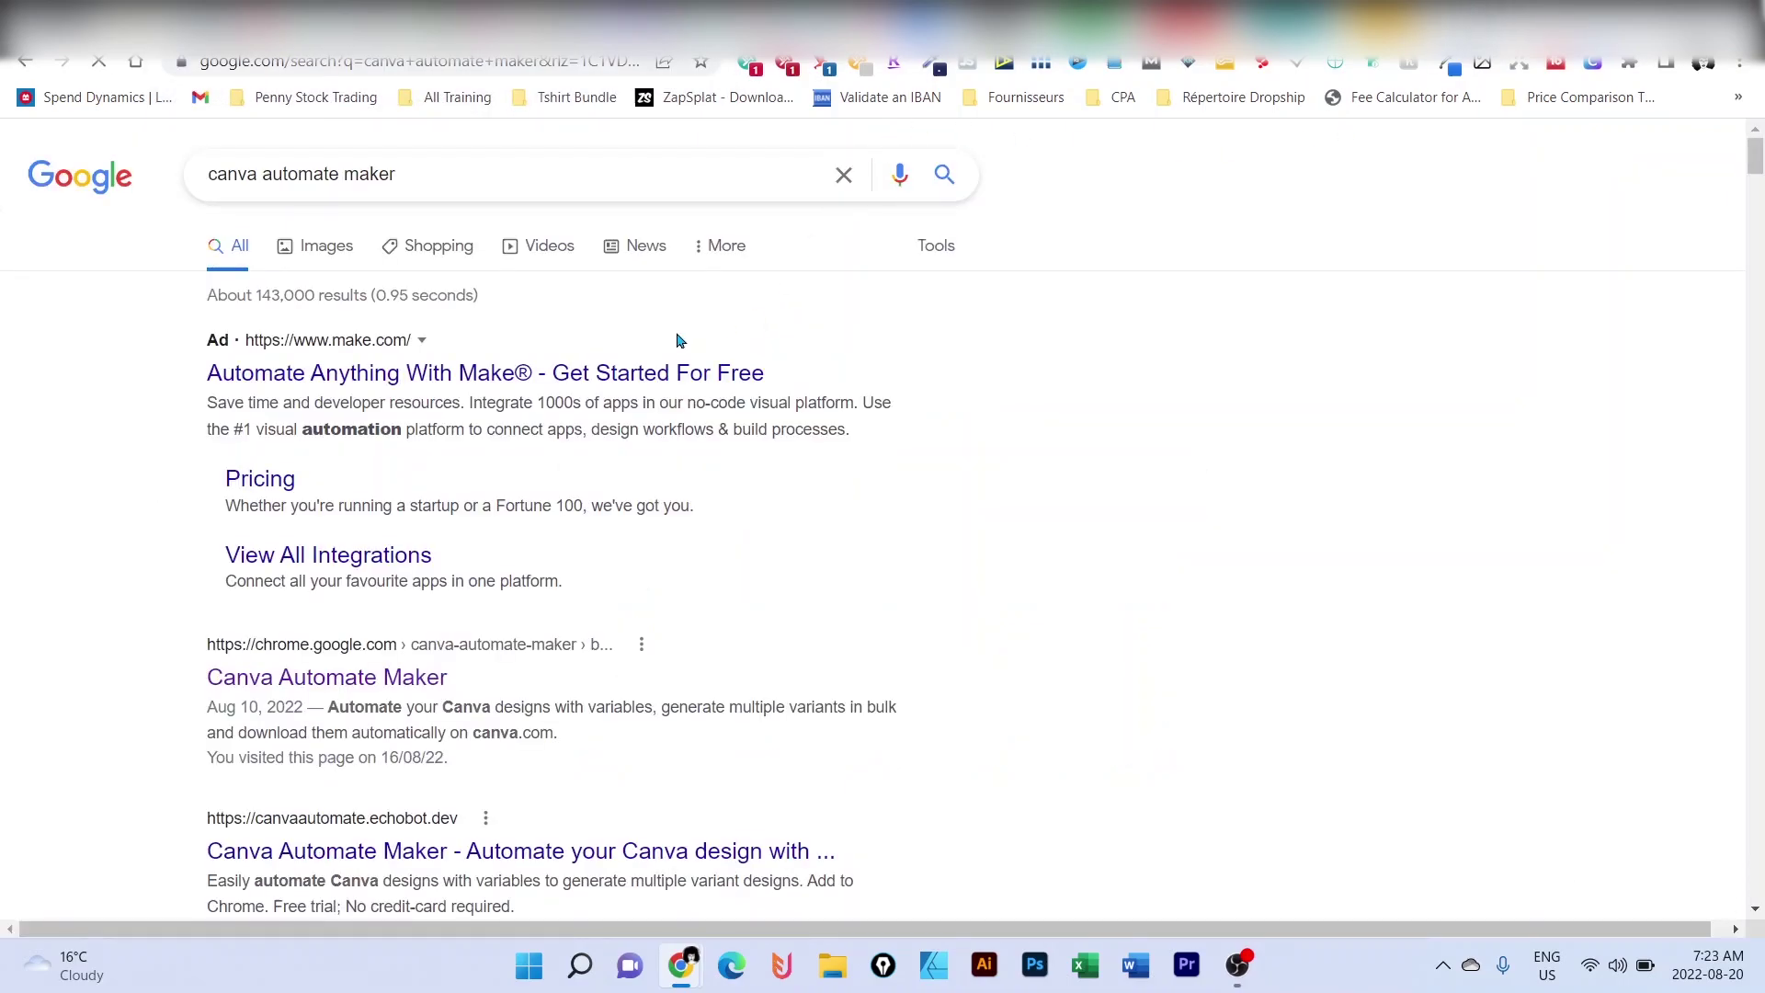
Open the Canva Automate Maker Chrome Web Store listing from the search results
click(180, 676)
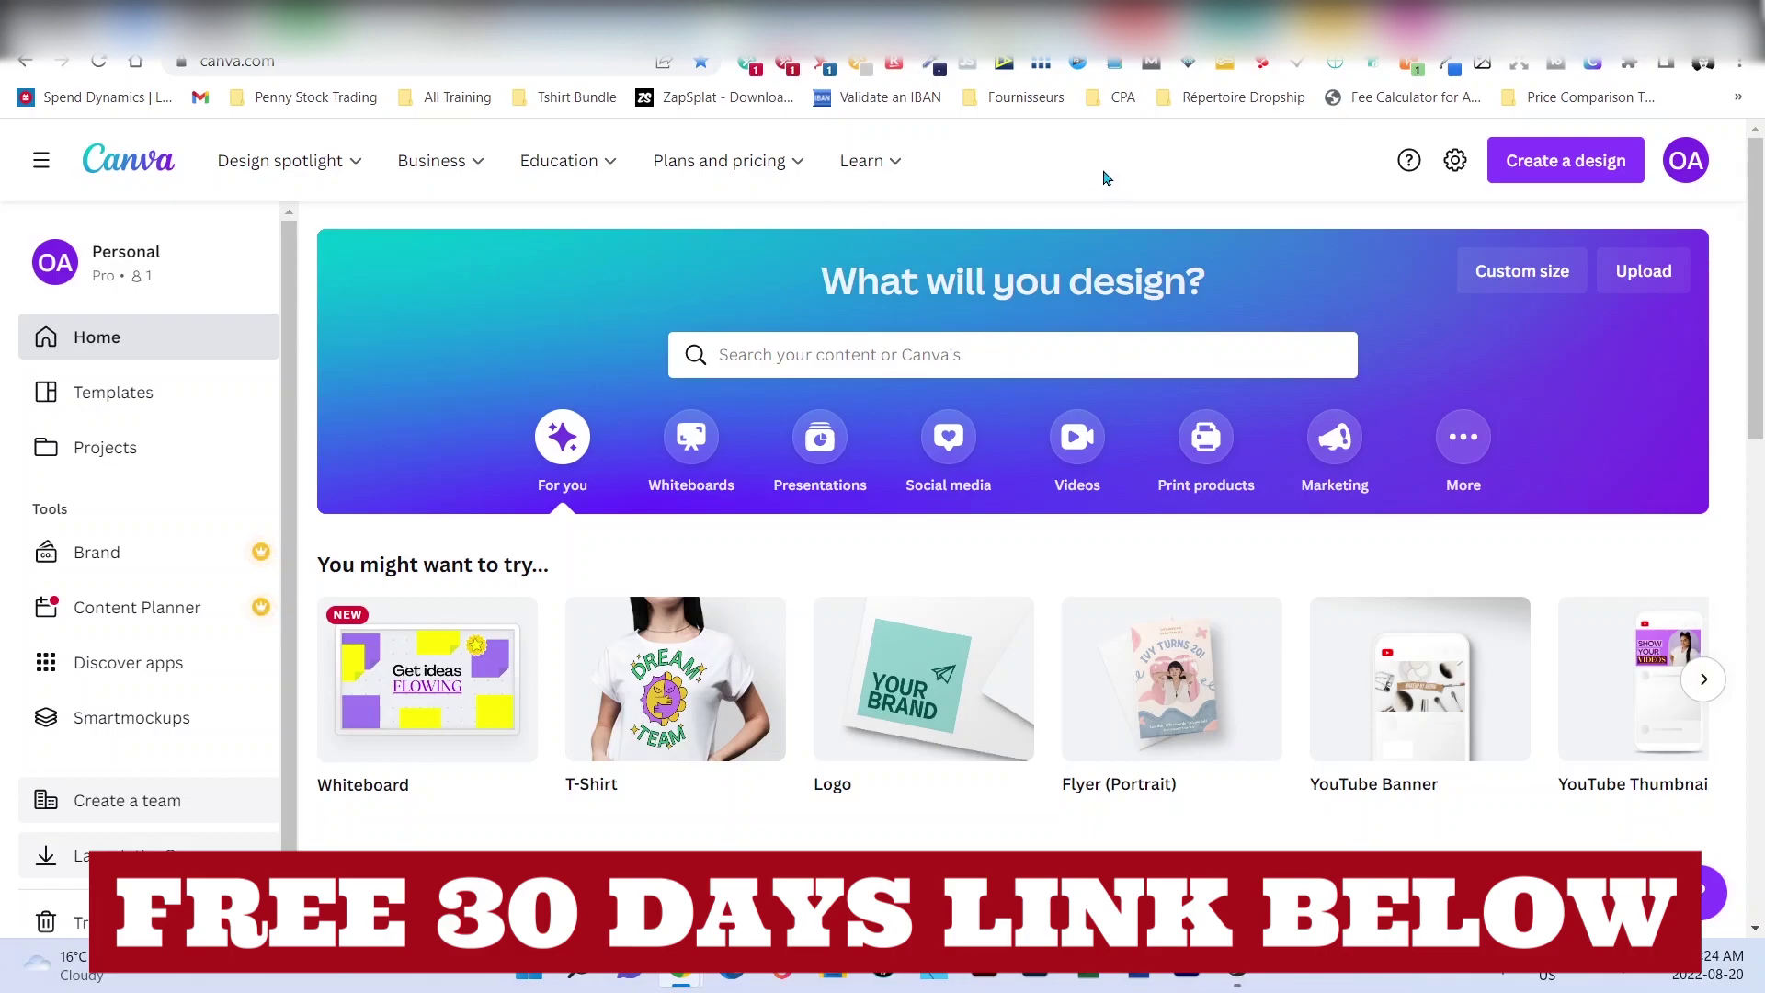
Search Canva templates for 'birthday shirt' and open the BORN 2002 T-shirt template
click(787, 353)
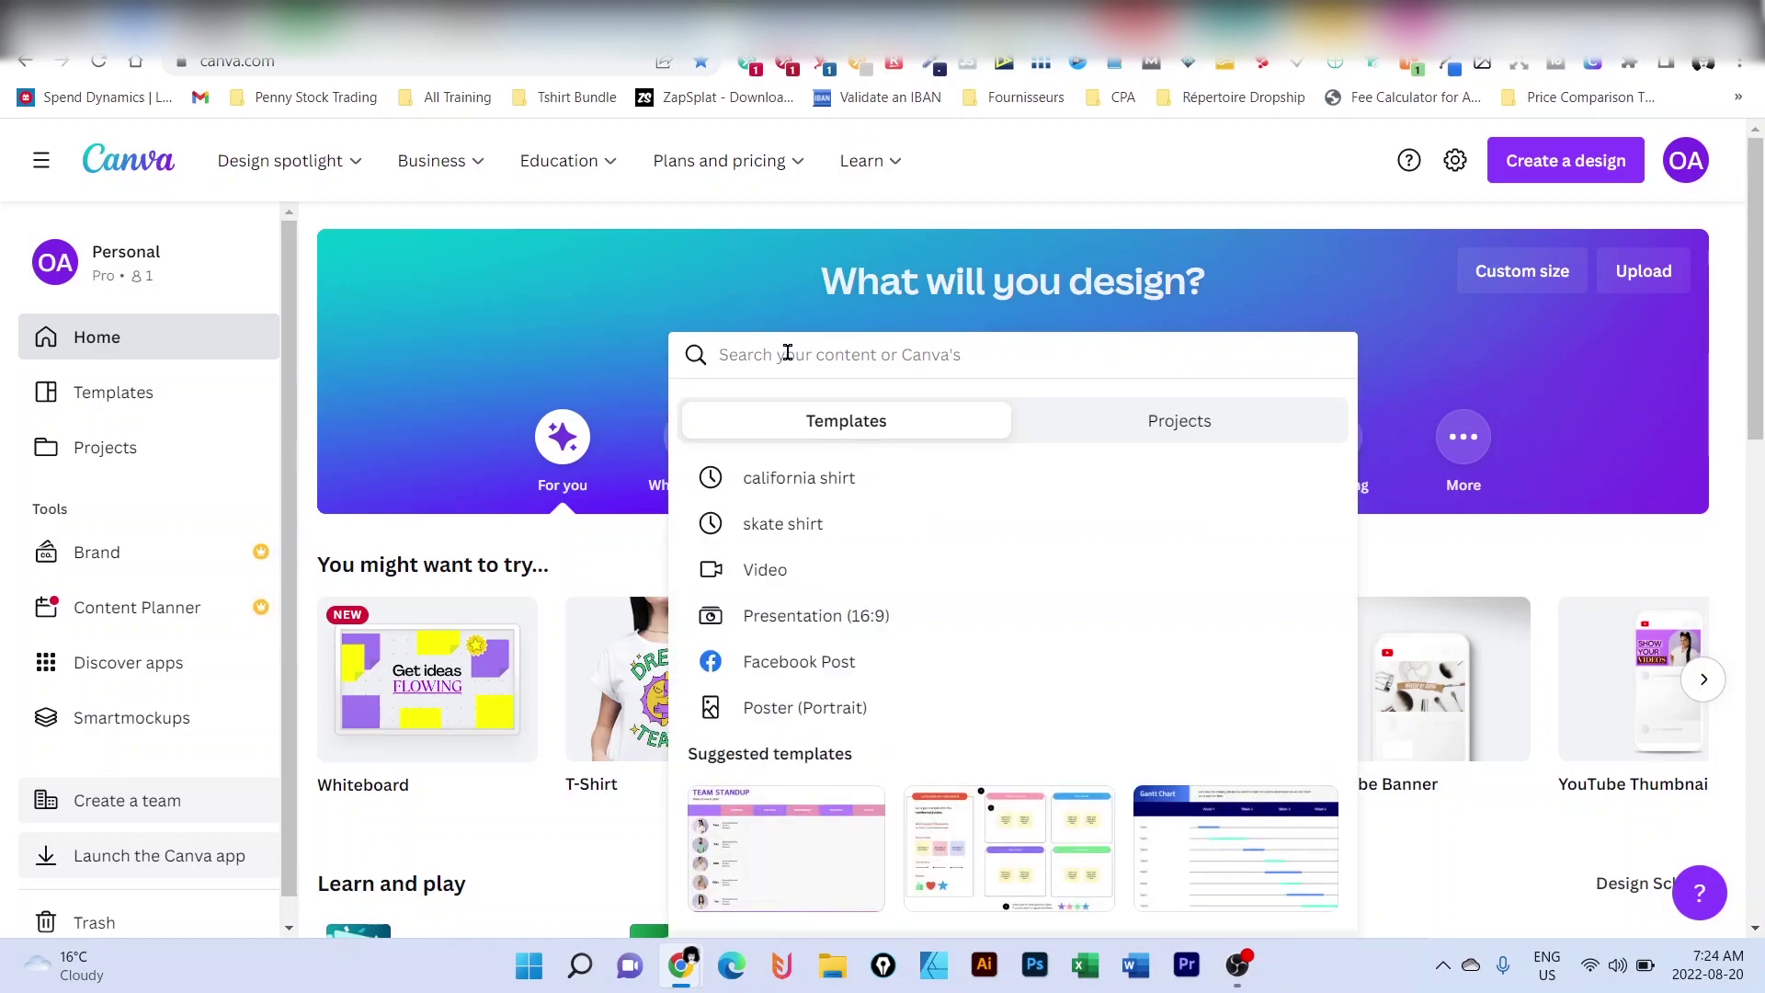
text(b)
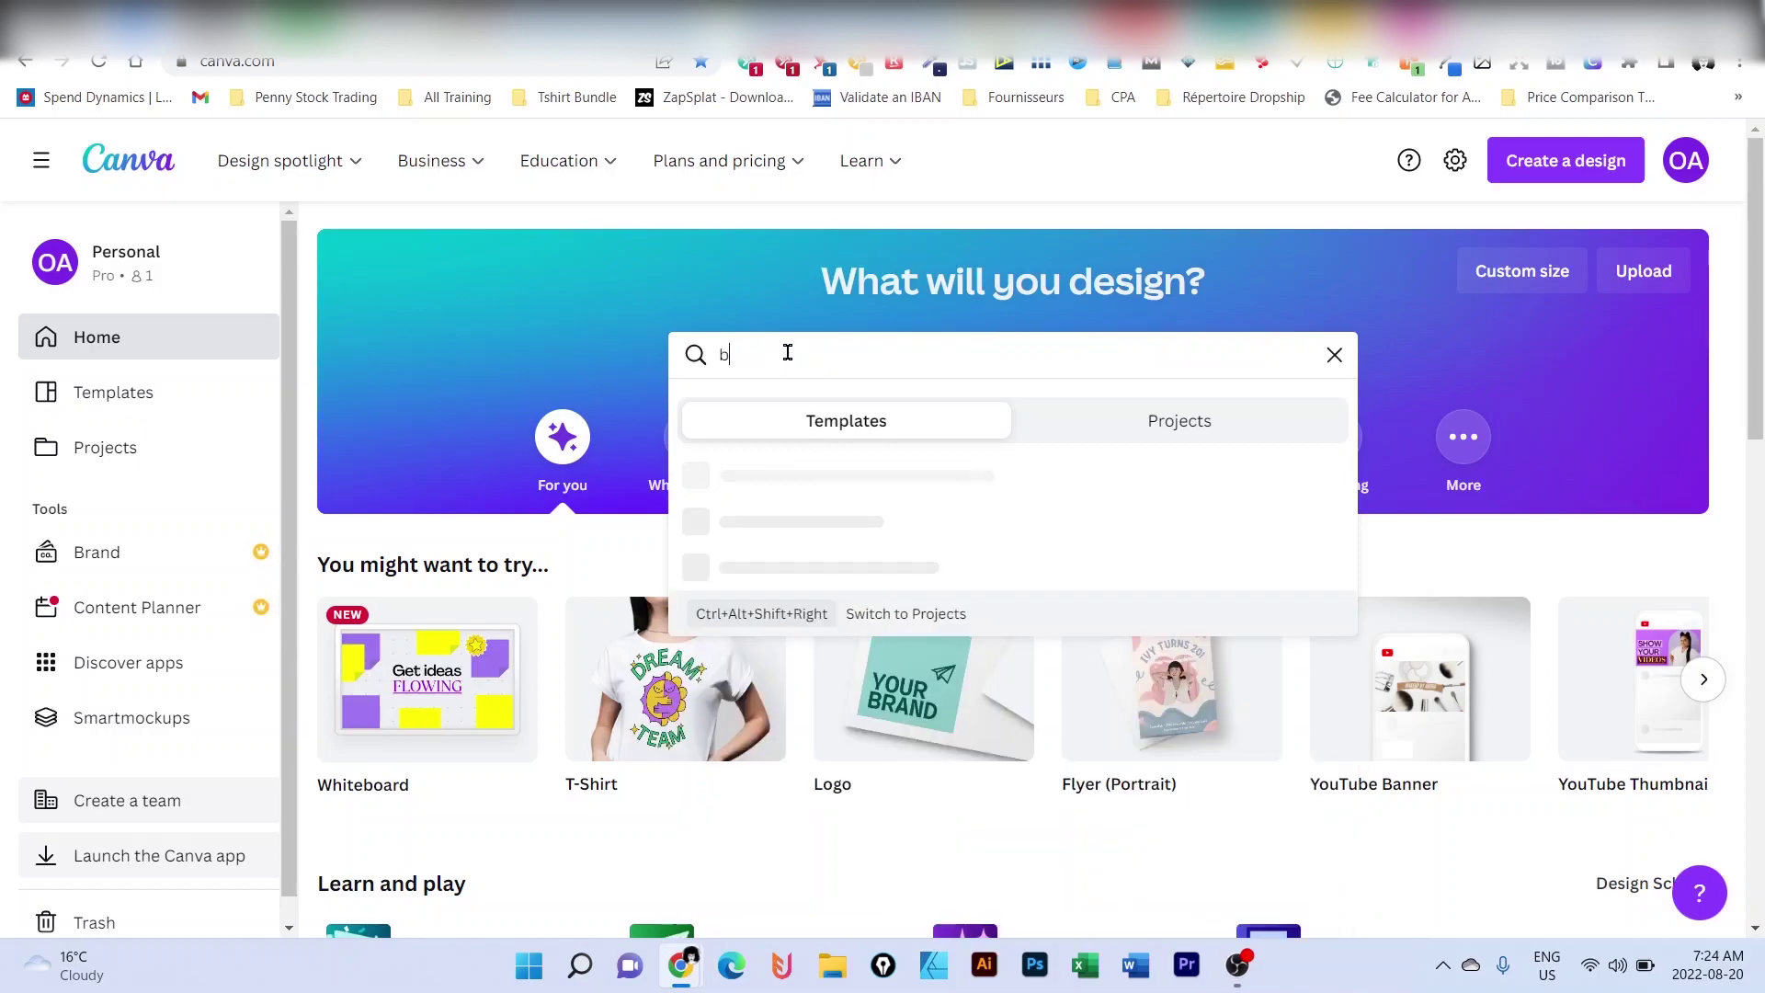
text(irthday s)
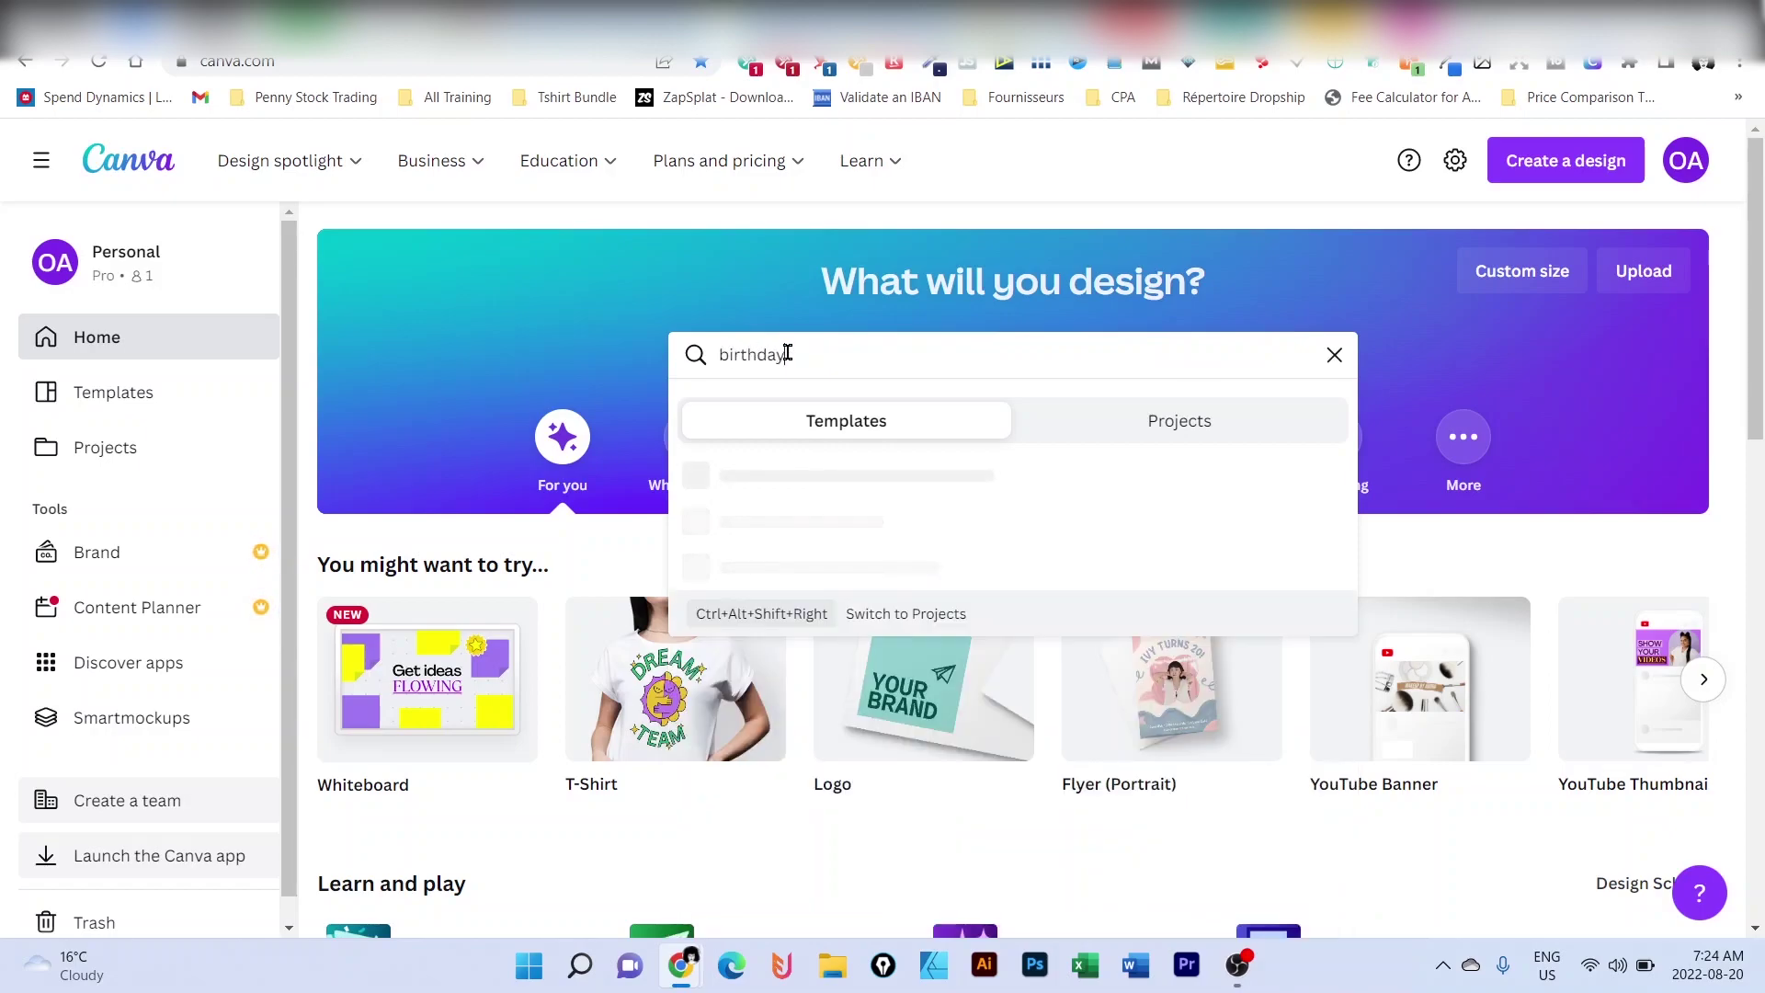
text(hirt)
key(Return)
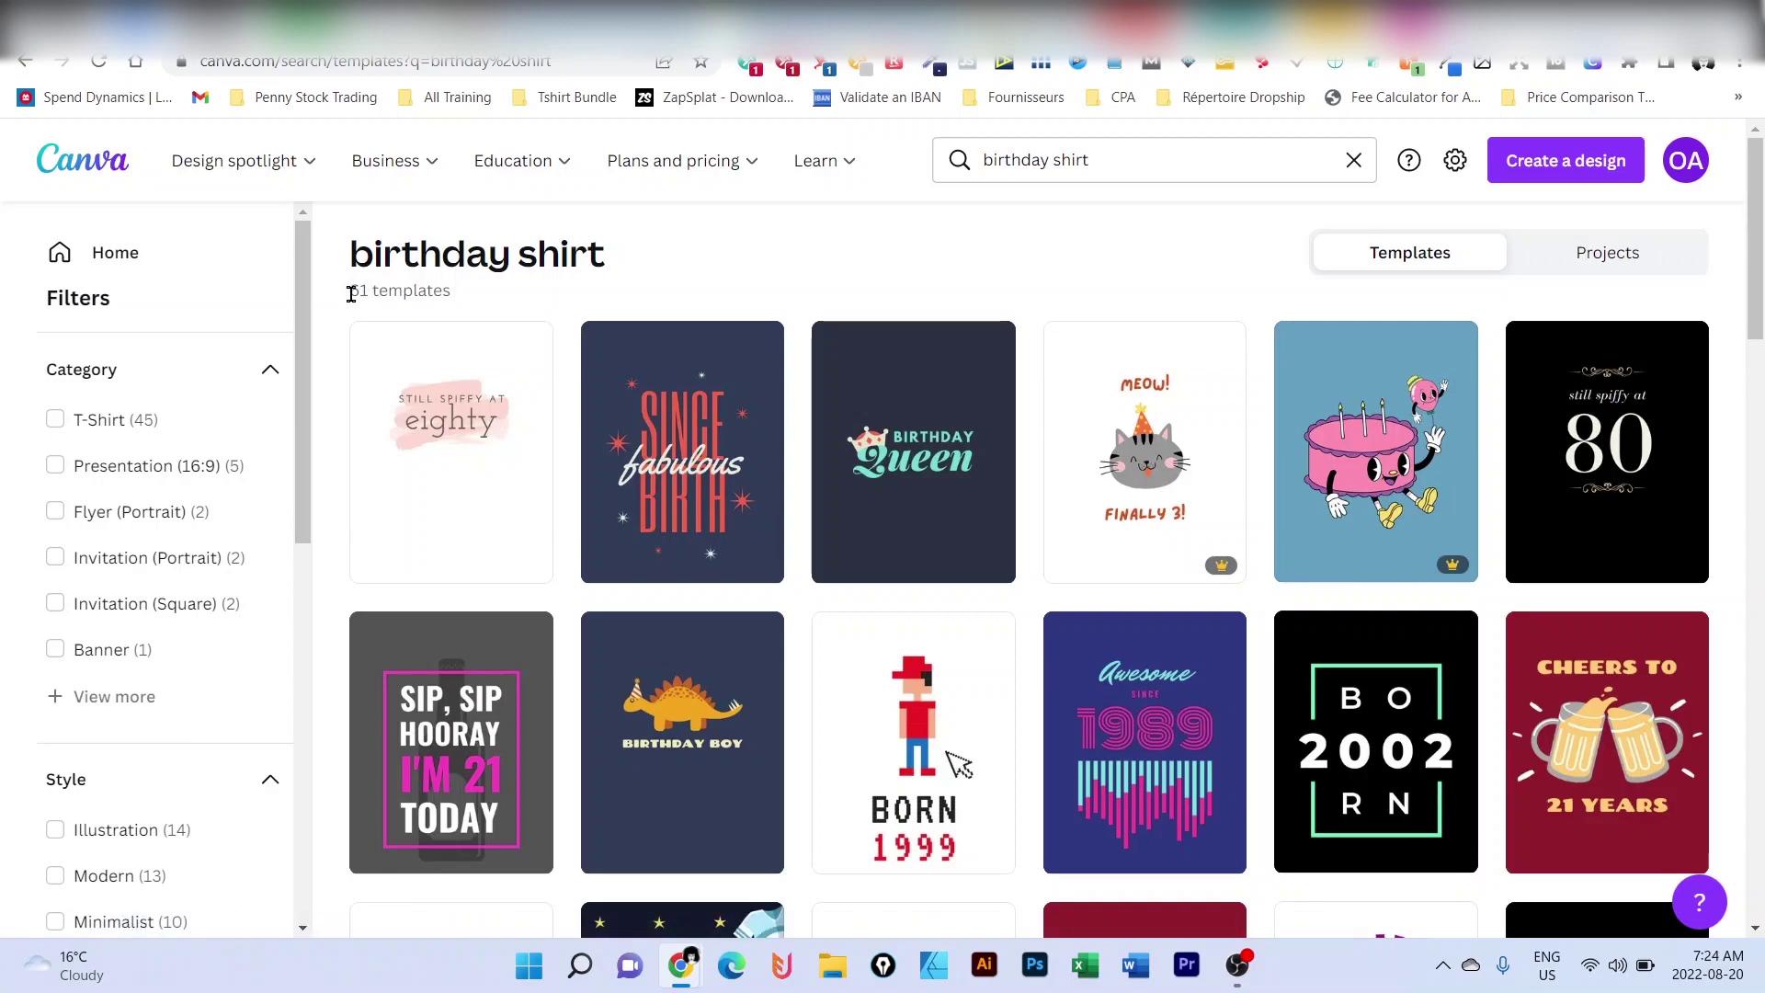
drag(350, 290, 460, 297)
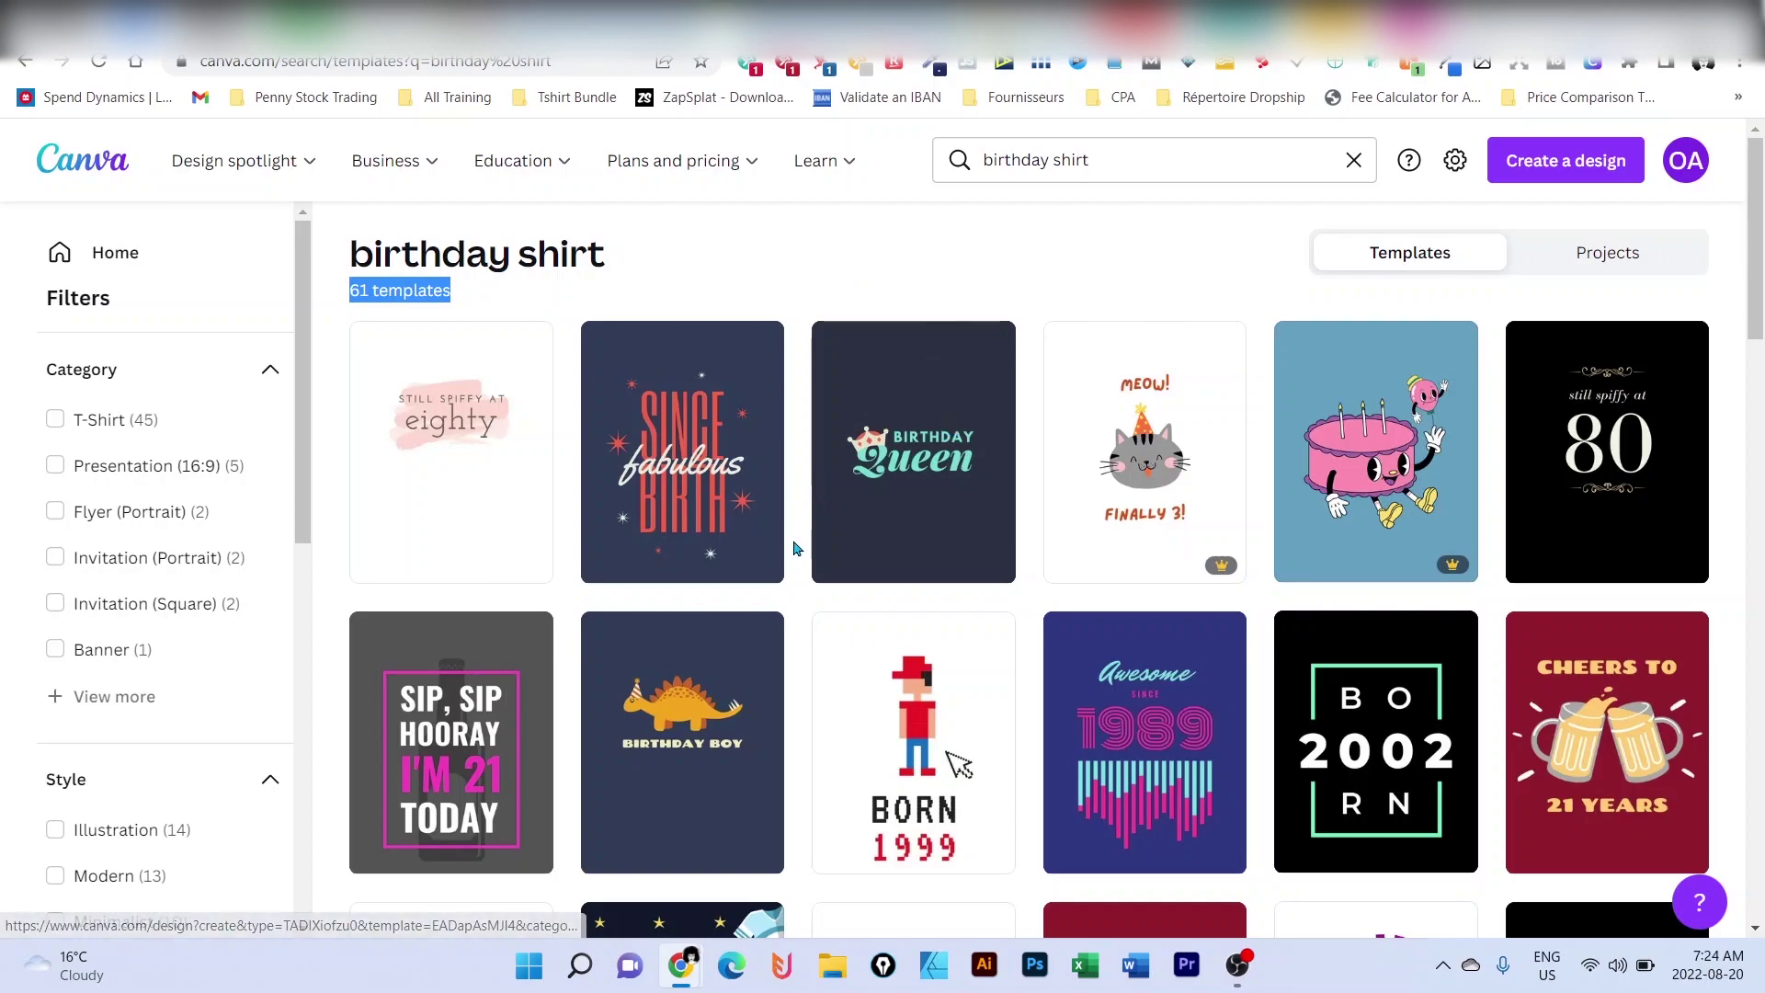
scroll(798, 552, down, 1)
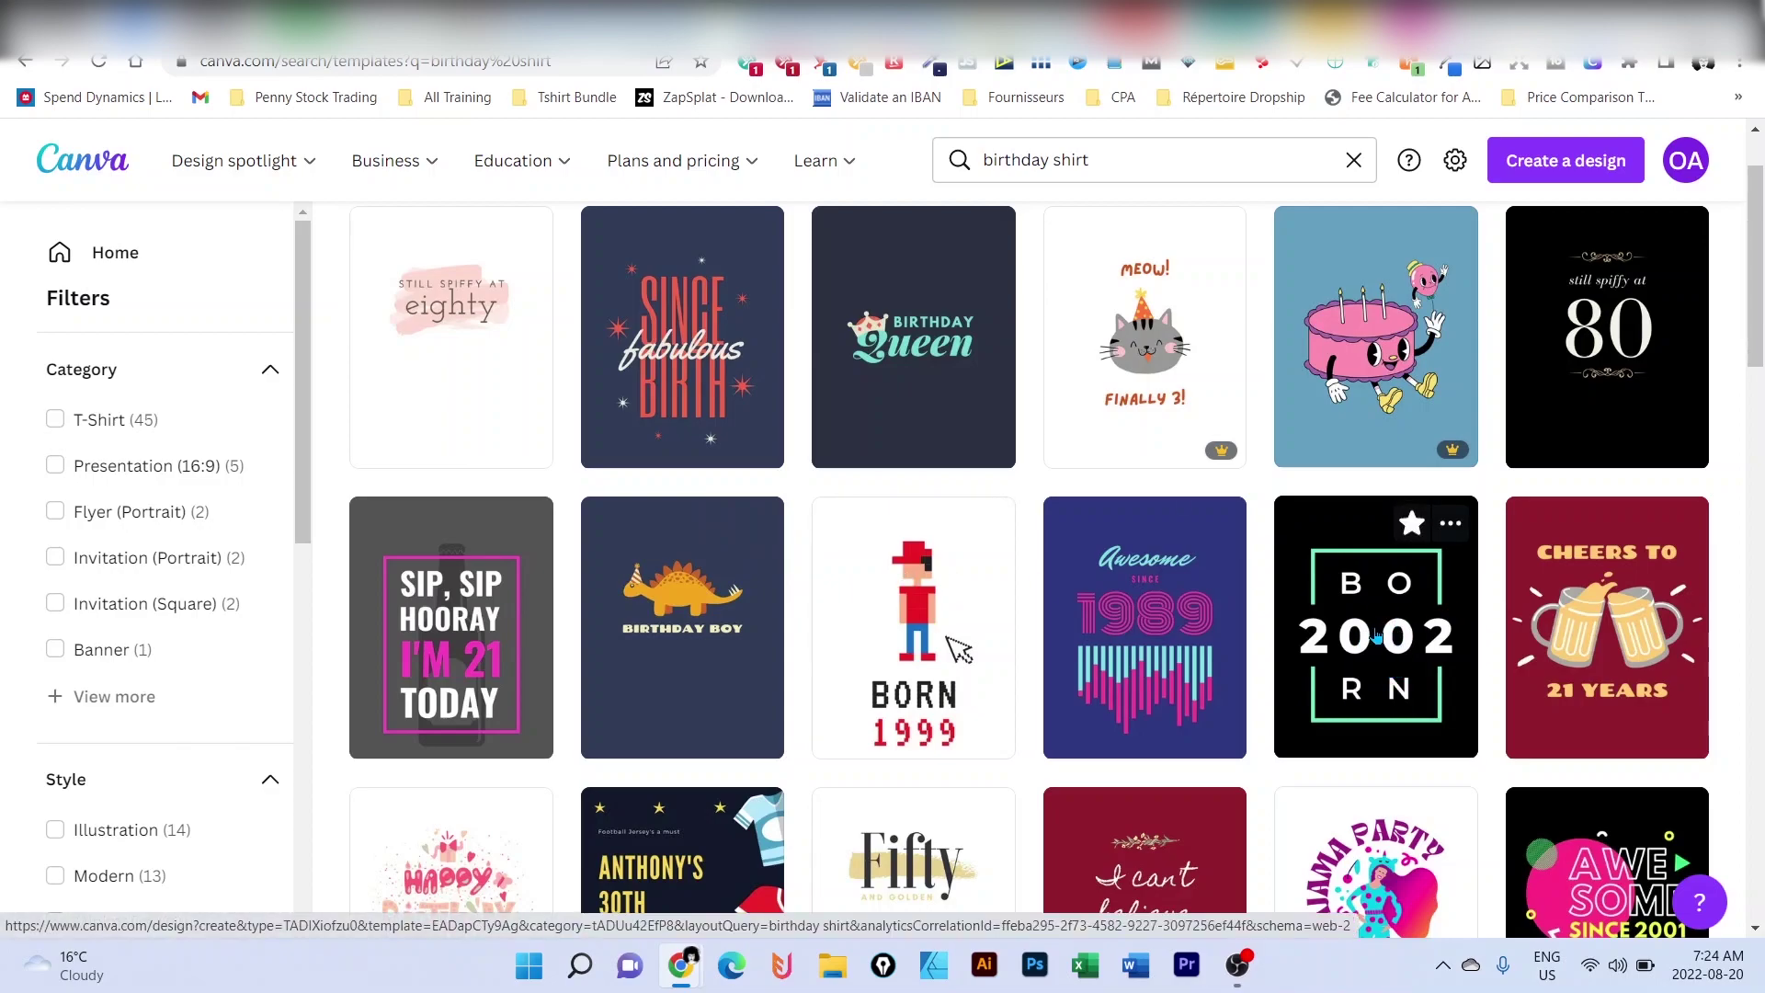
click(1370, 631)
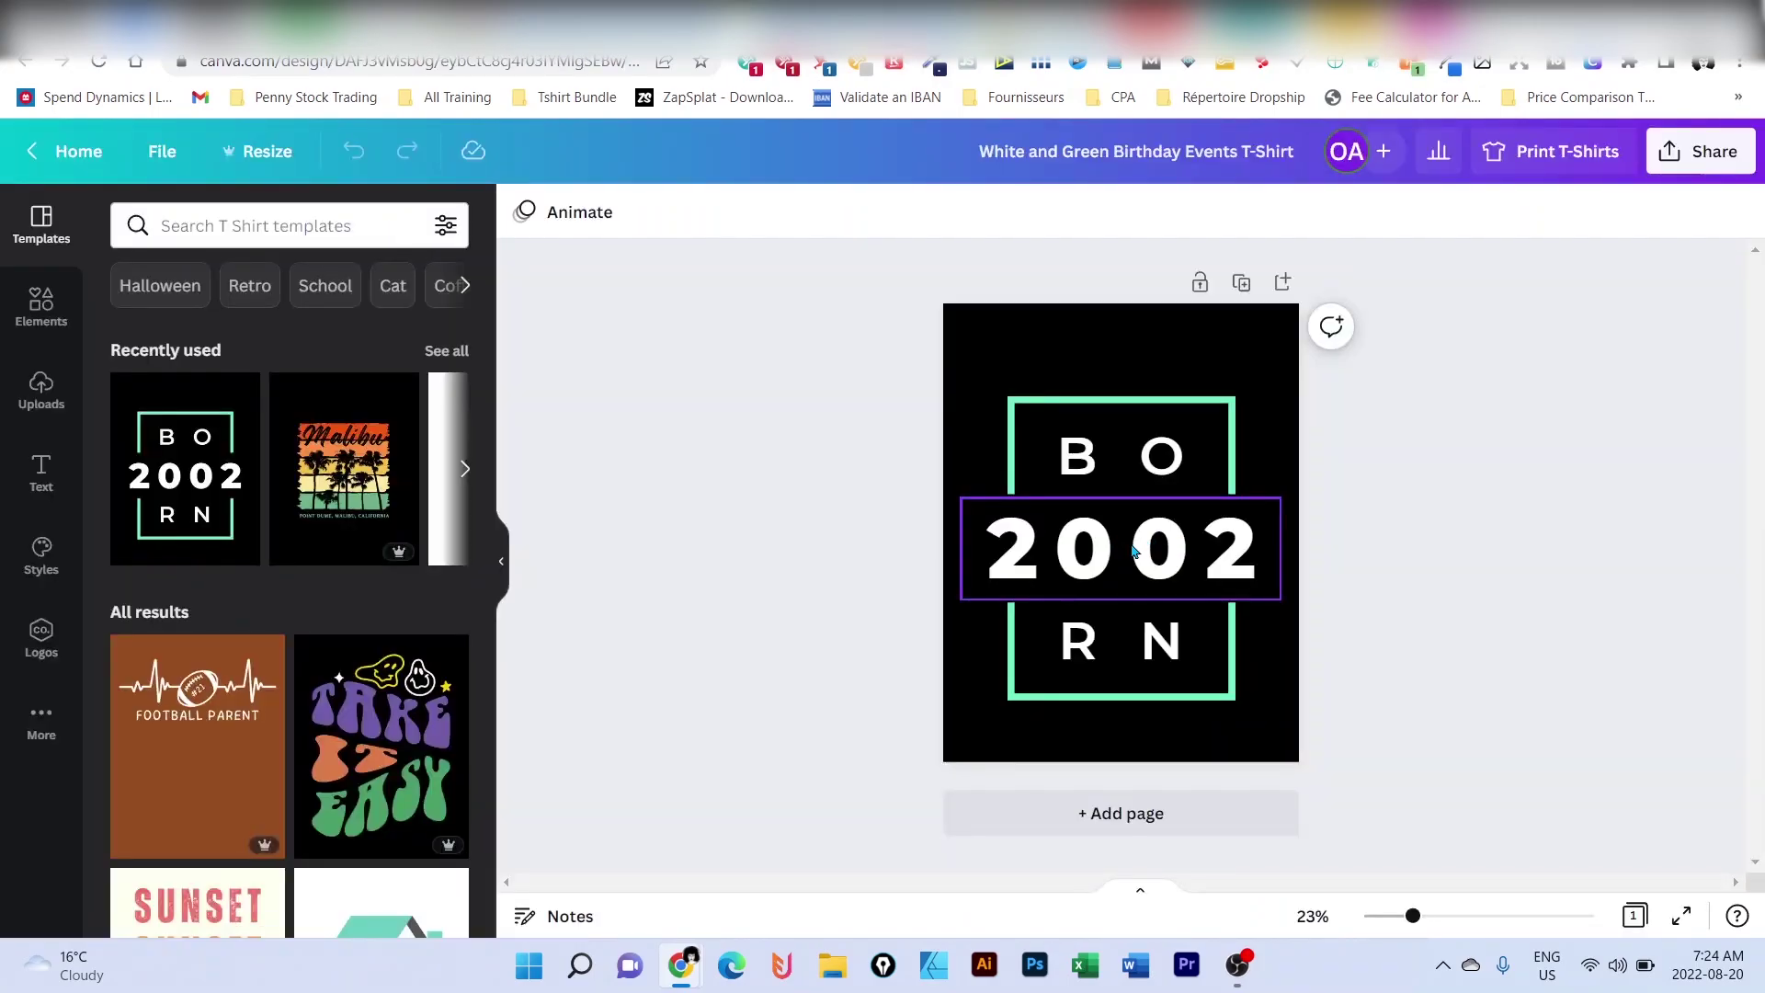
click(1133, 549)
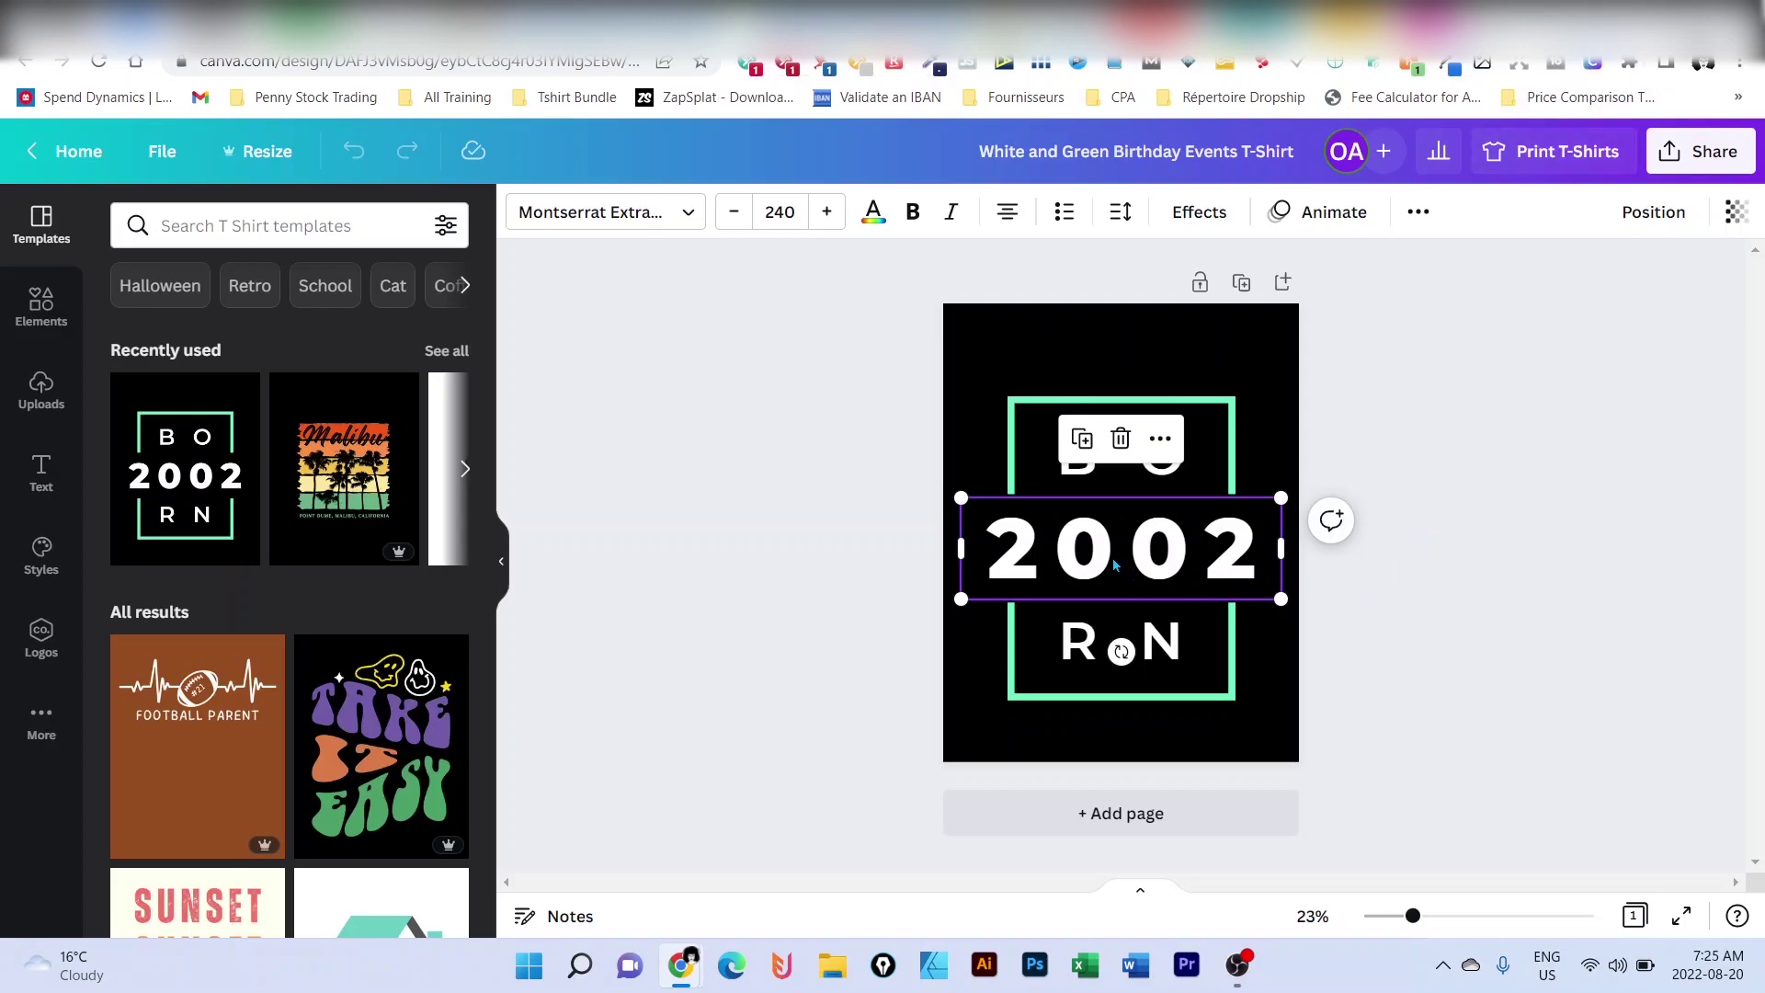
click(1493, 405)
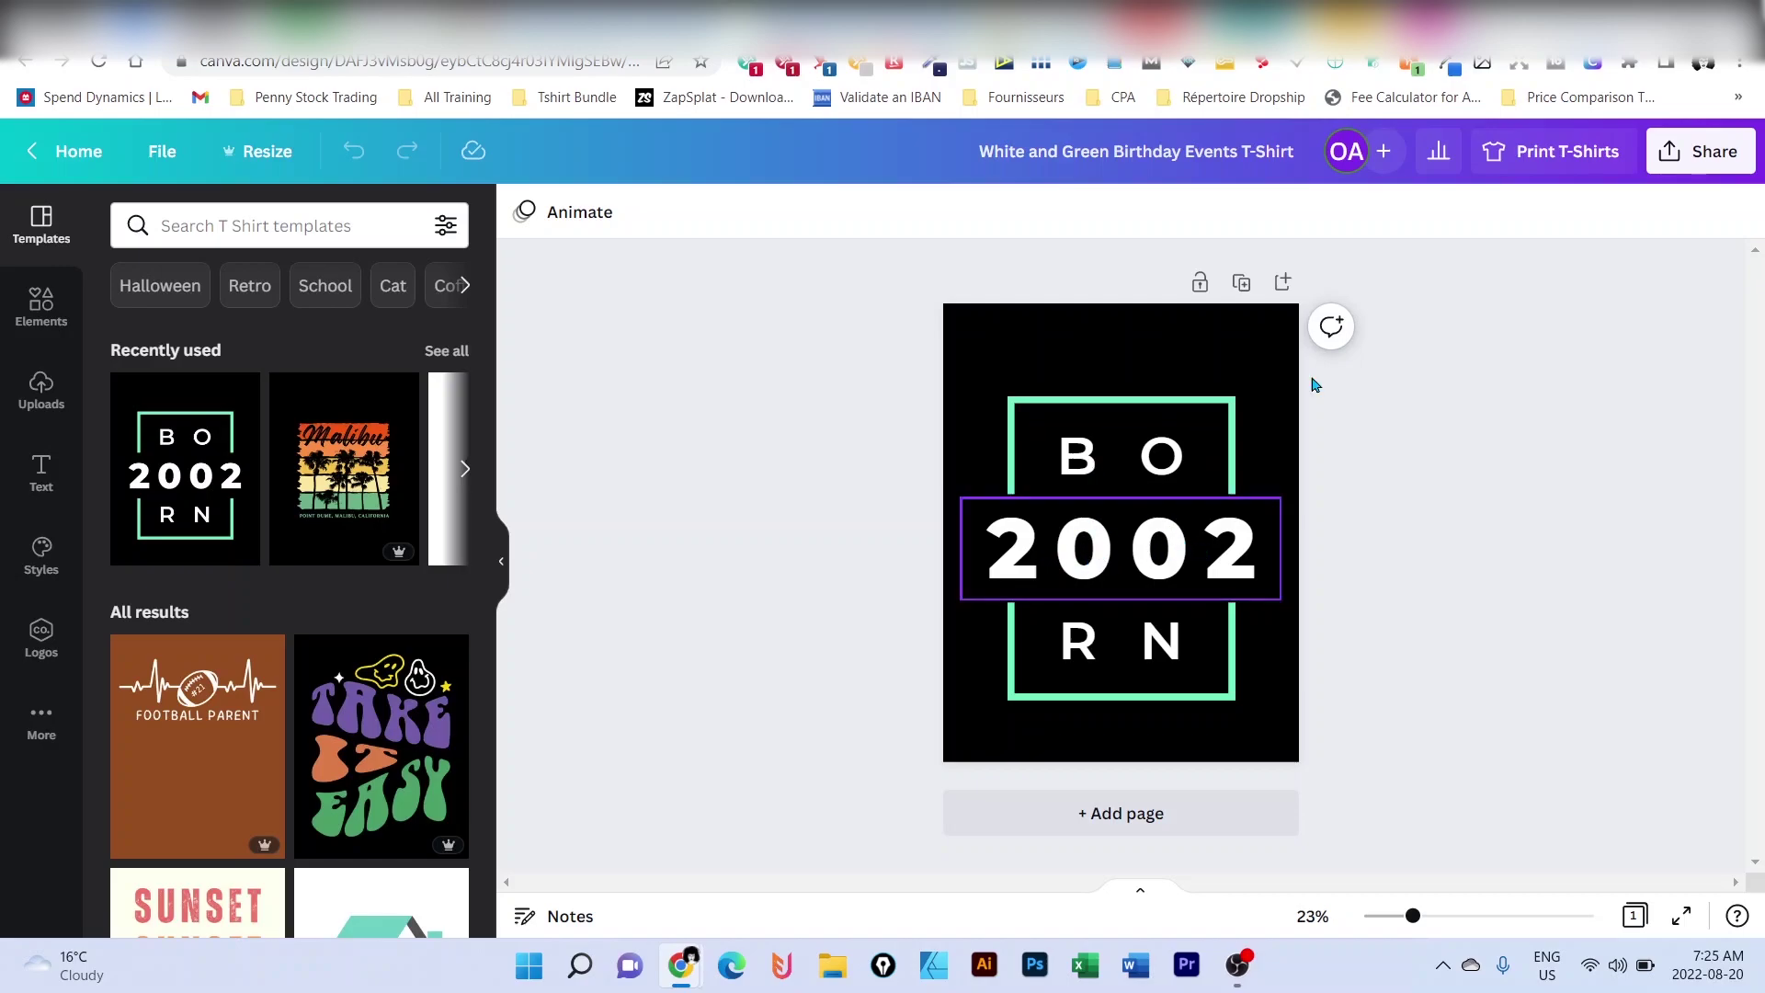
Download the sample CSV from the Canva Automate Maker extension, then close its panel
click(1592, 64)
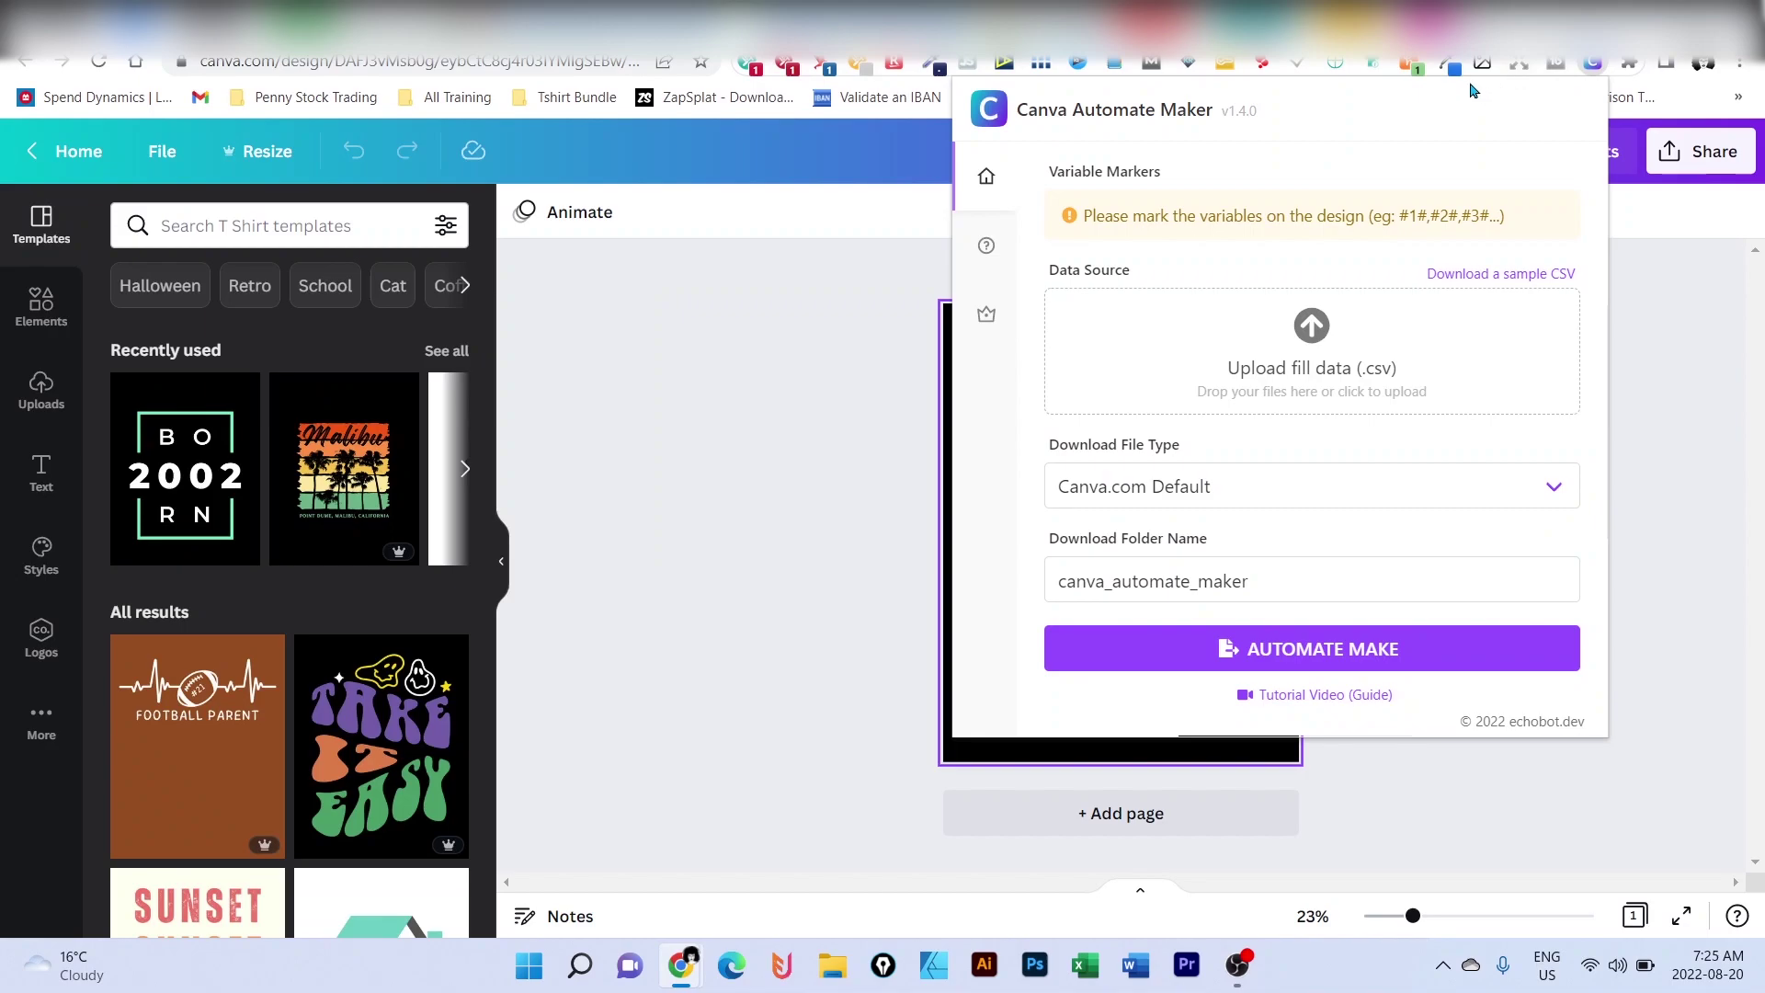
click(1687, 311)
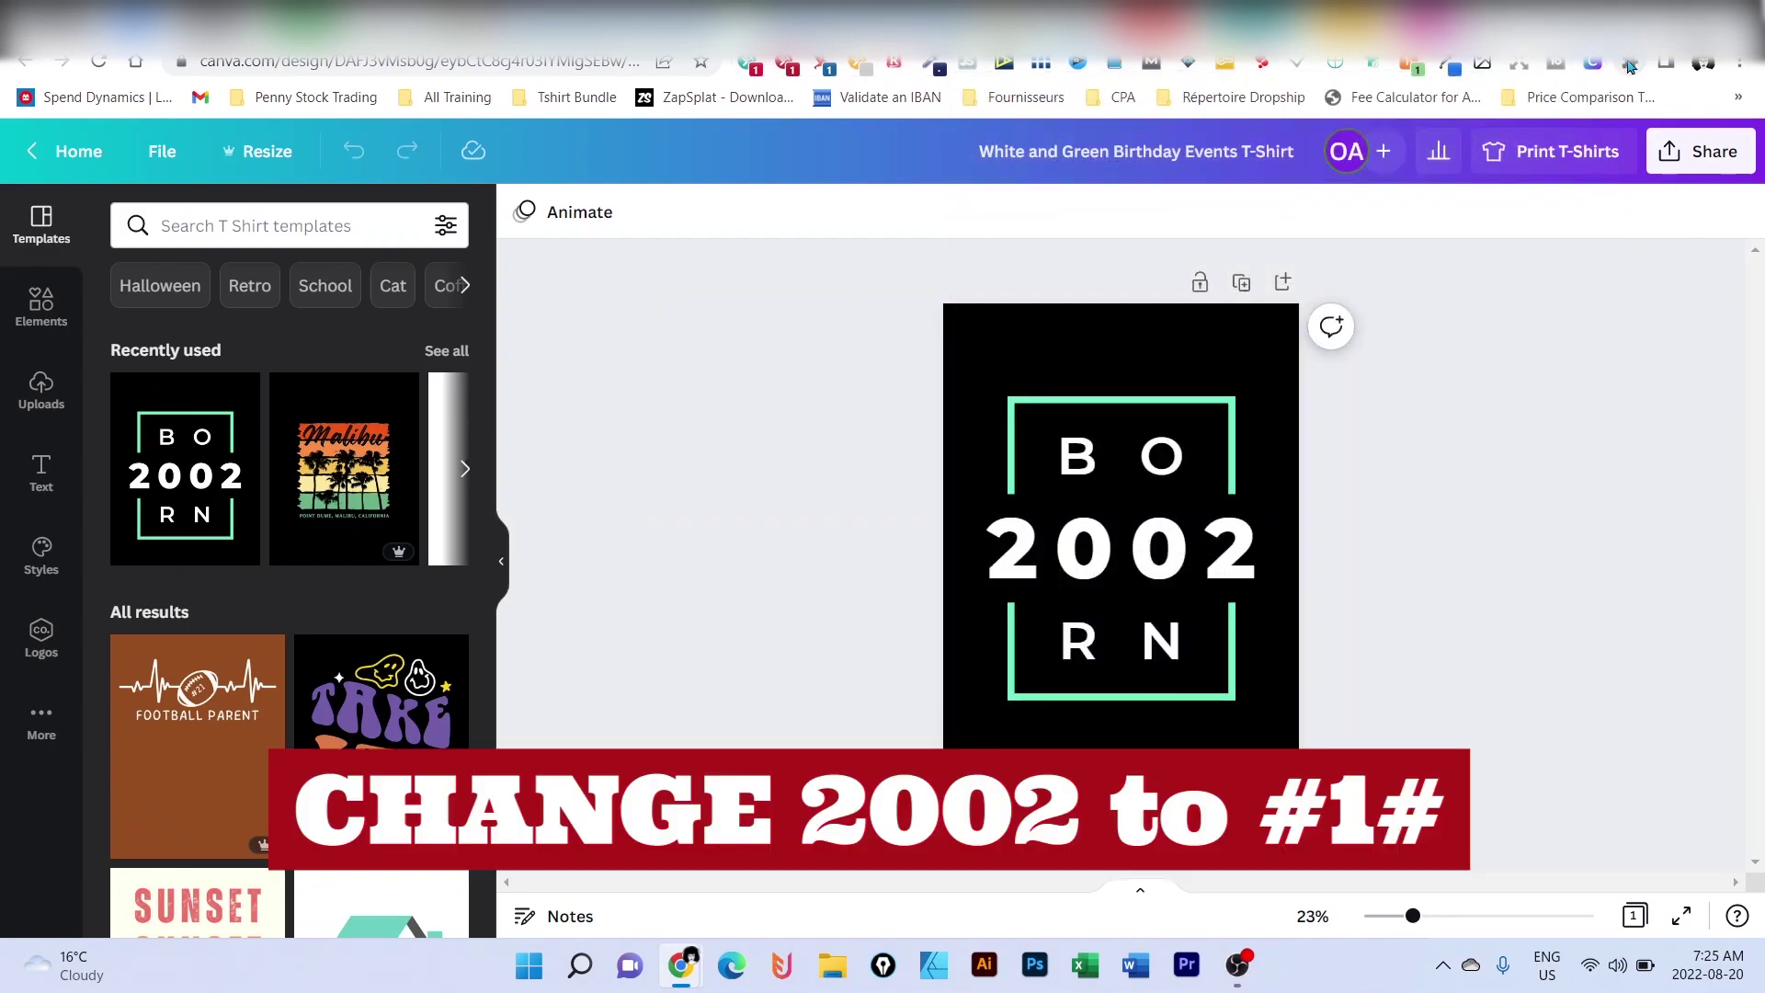
click(1628, 67)
scroll(1462, 396, down, 5)
scroll(1430, 439, up, 5)
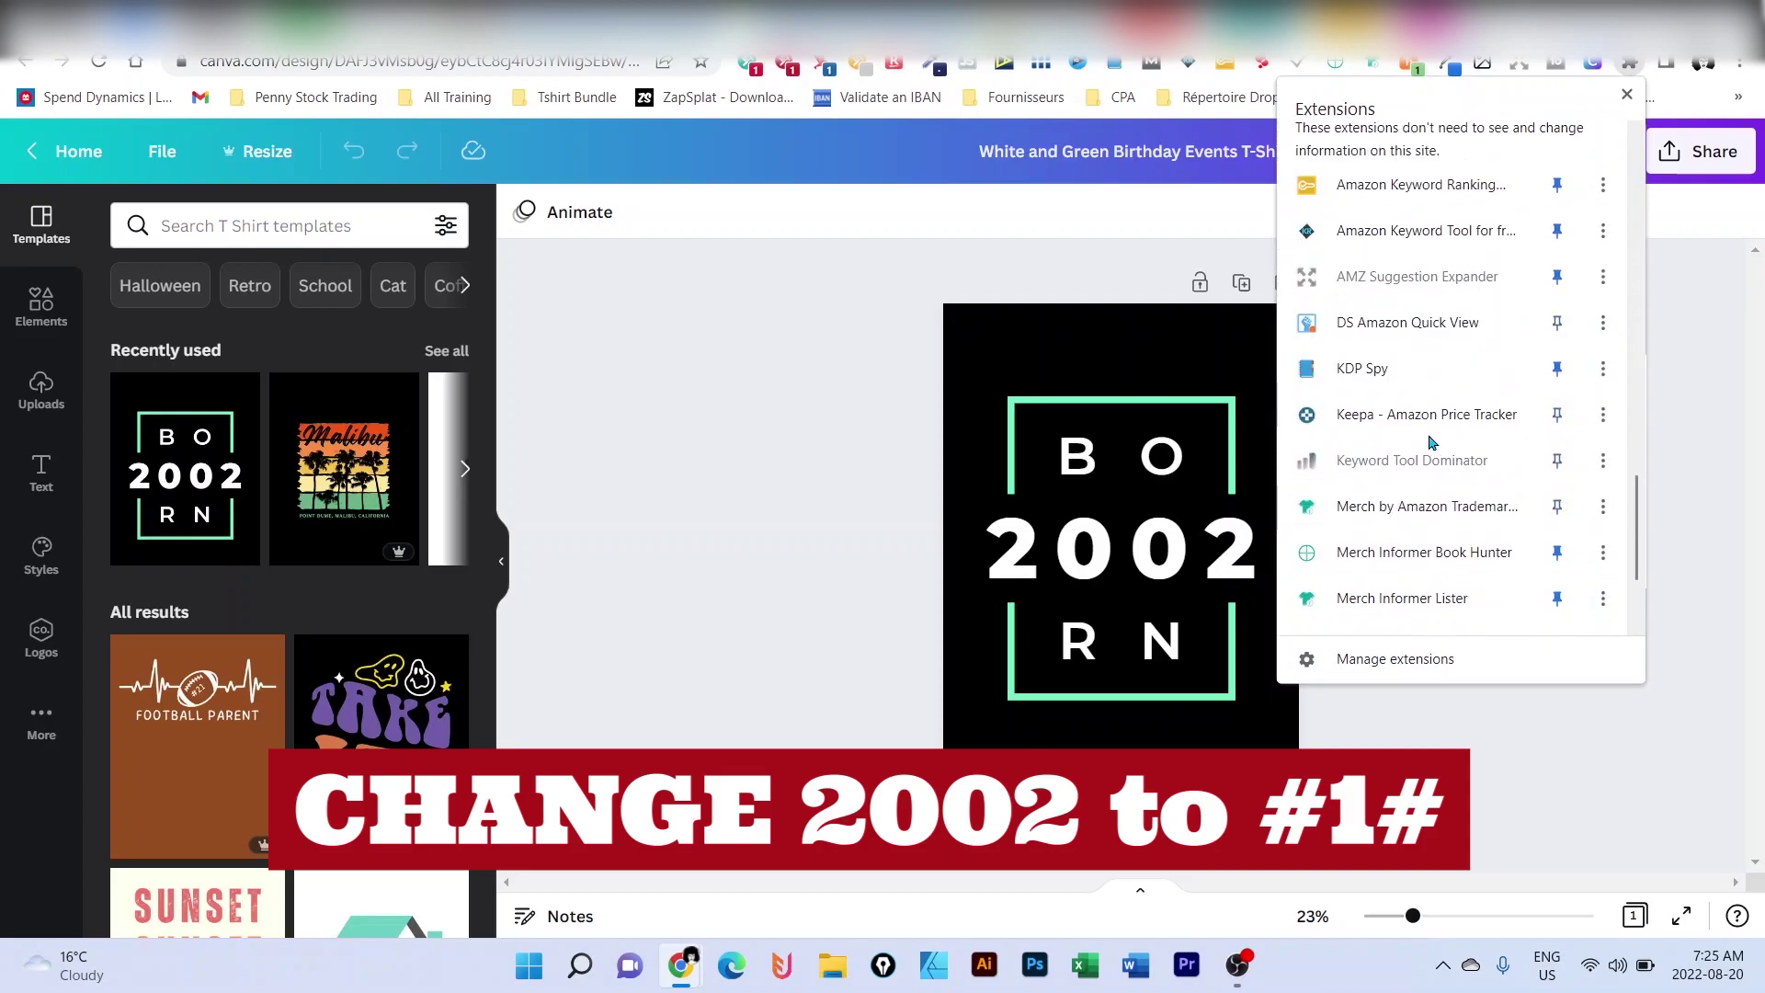
scroll(1430, 441, down, 3)
click(1513, 681)
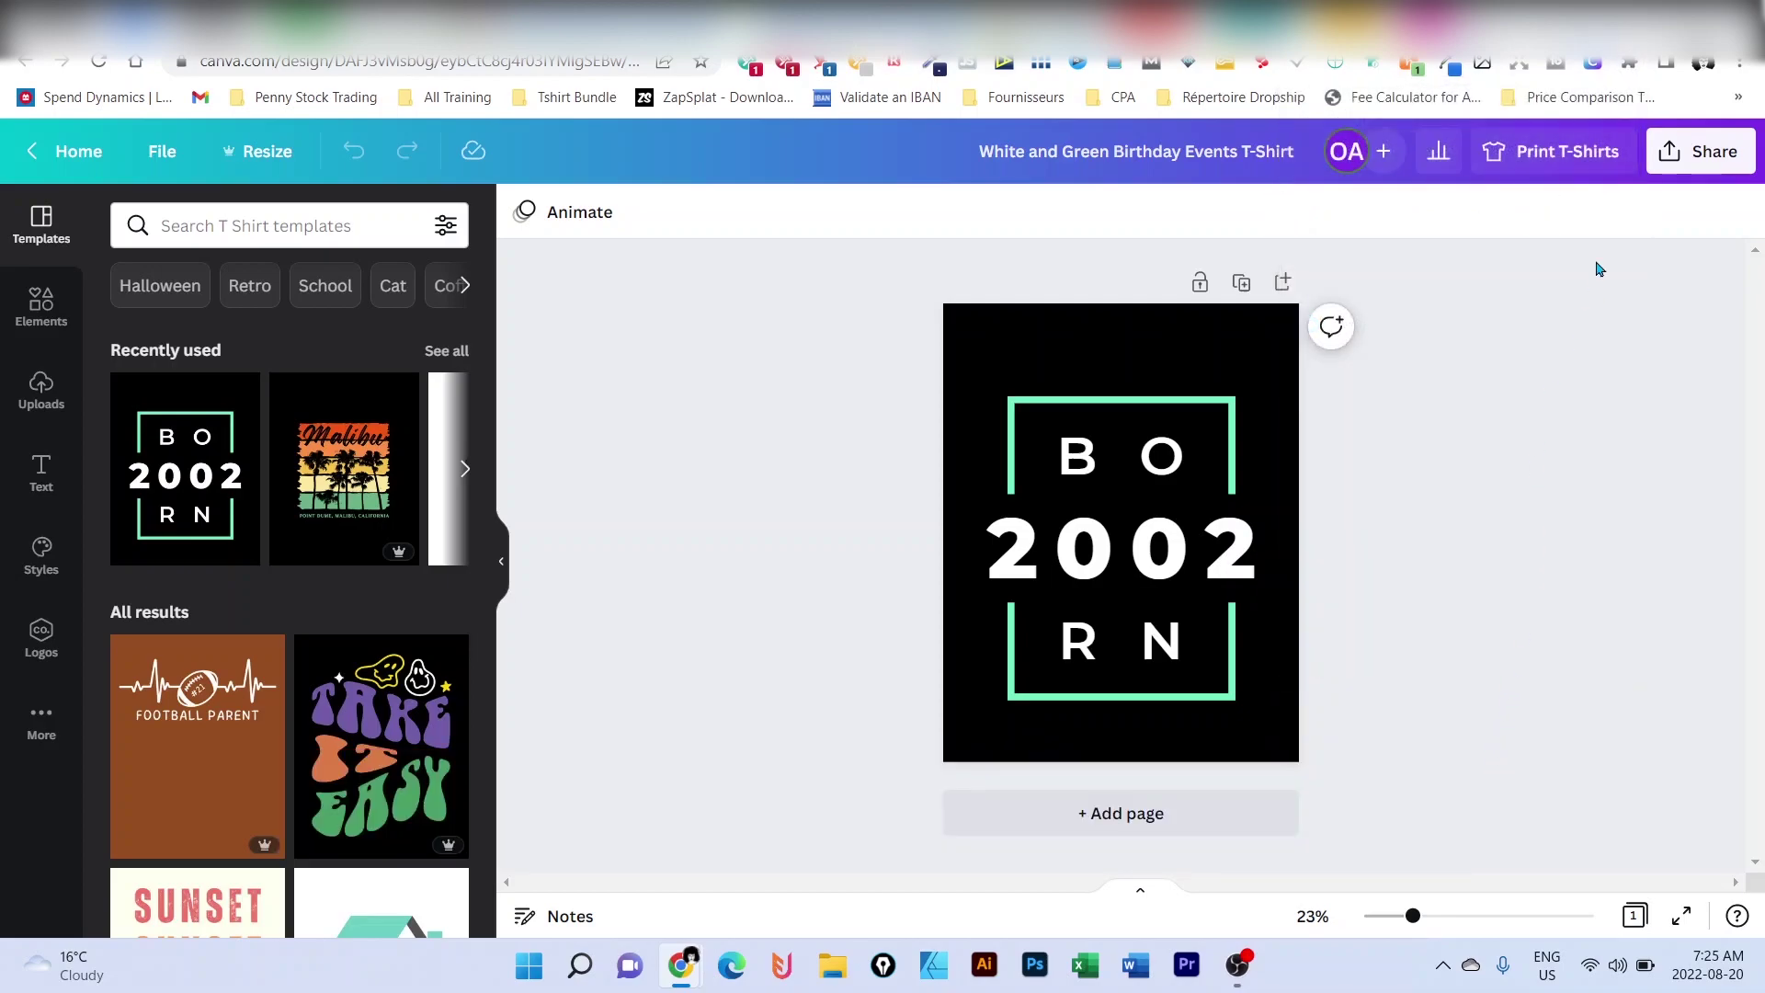
click(1591, 64)
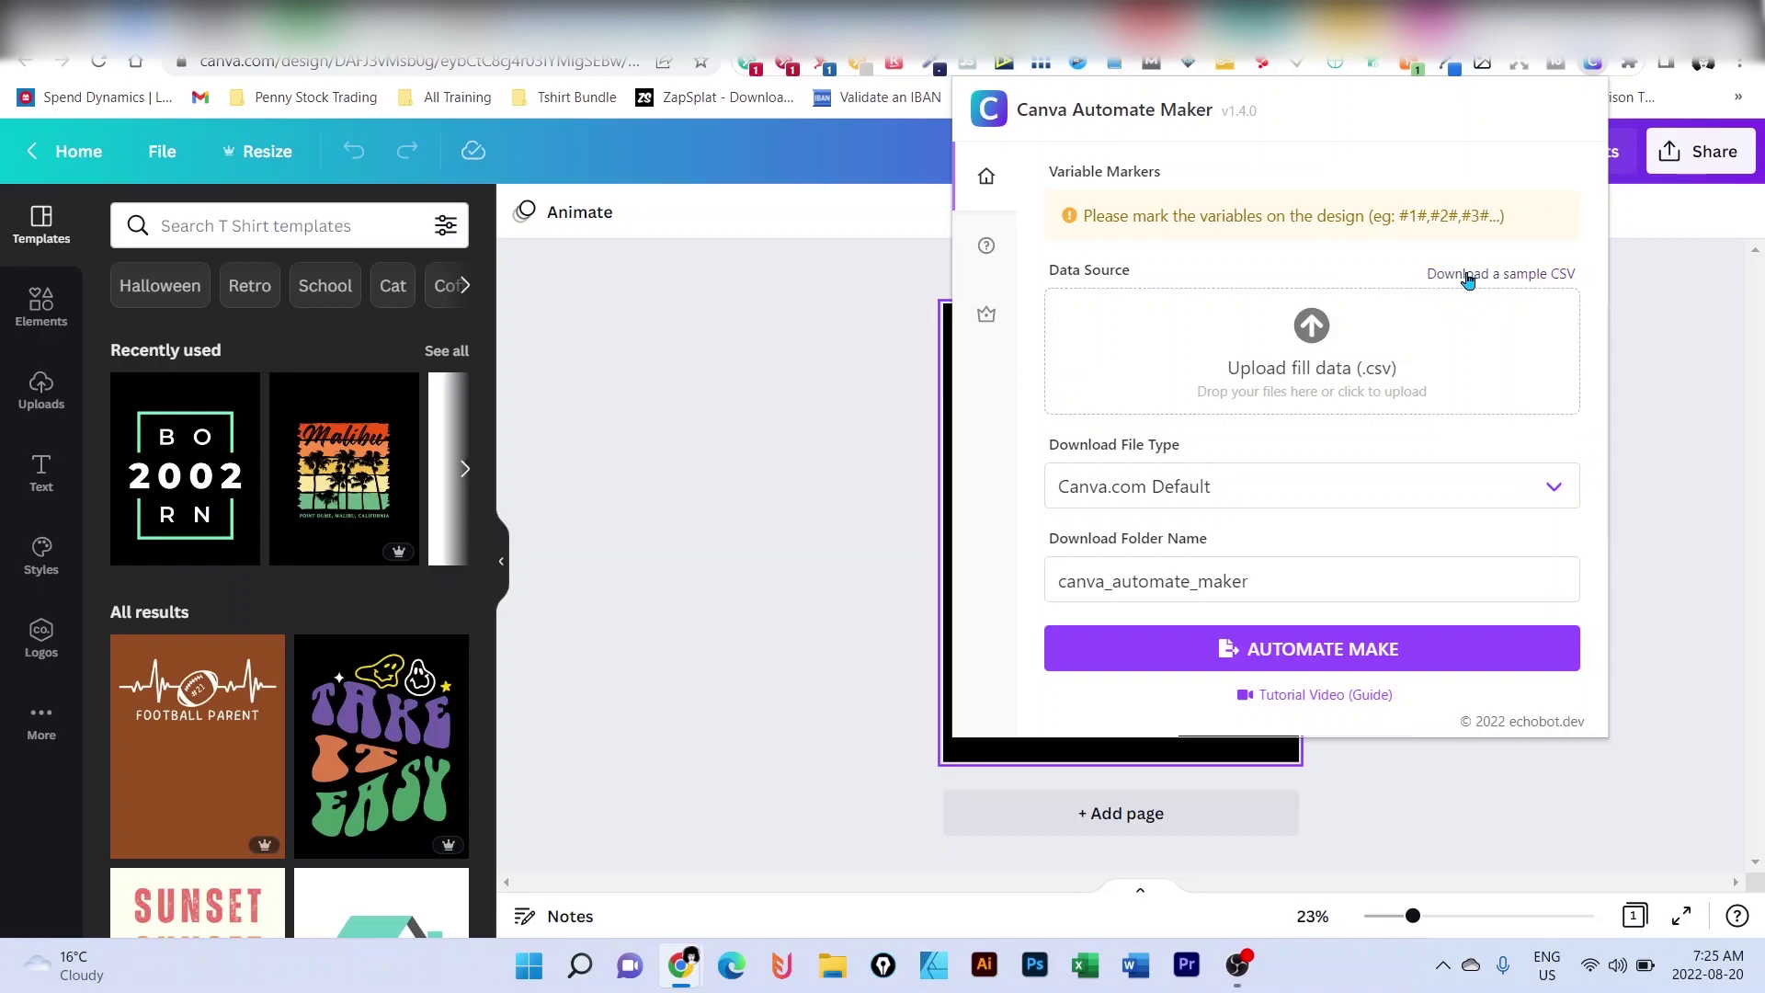
click(1463, 275)
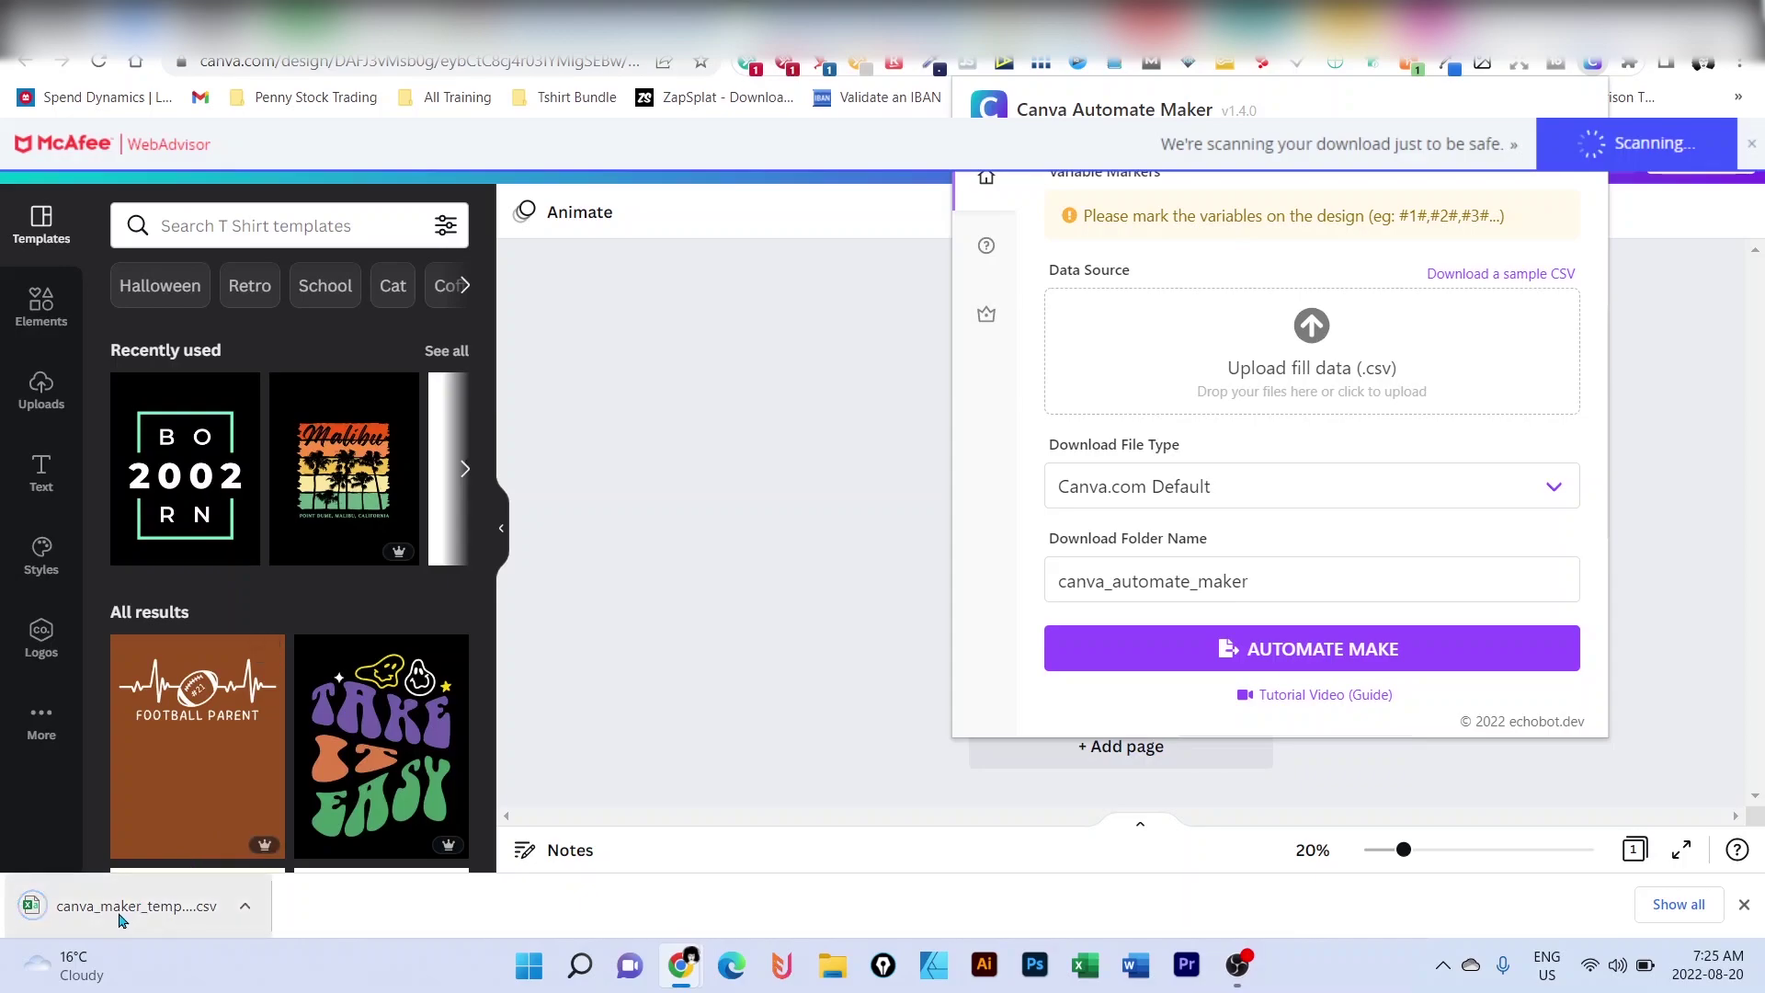
click(121, 918)
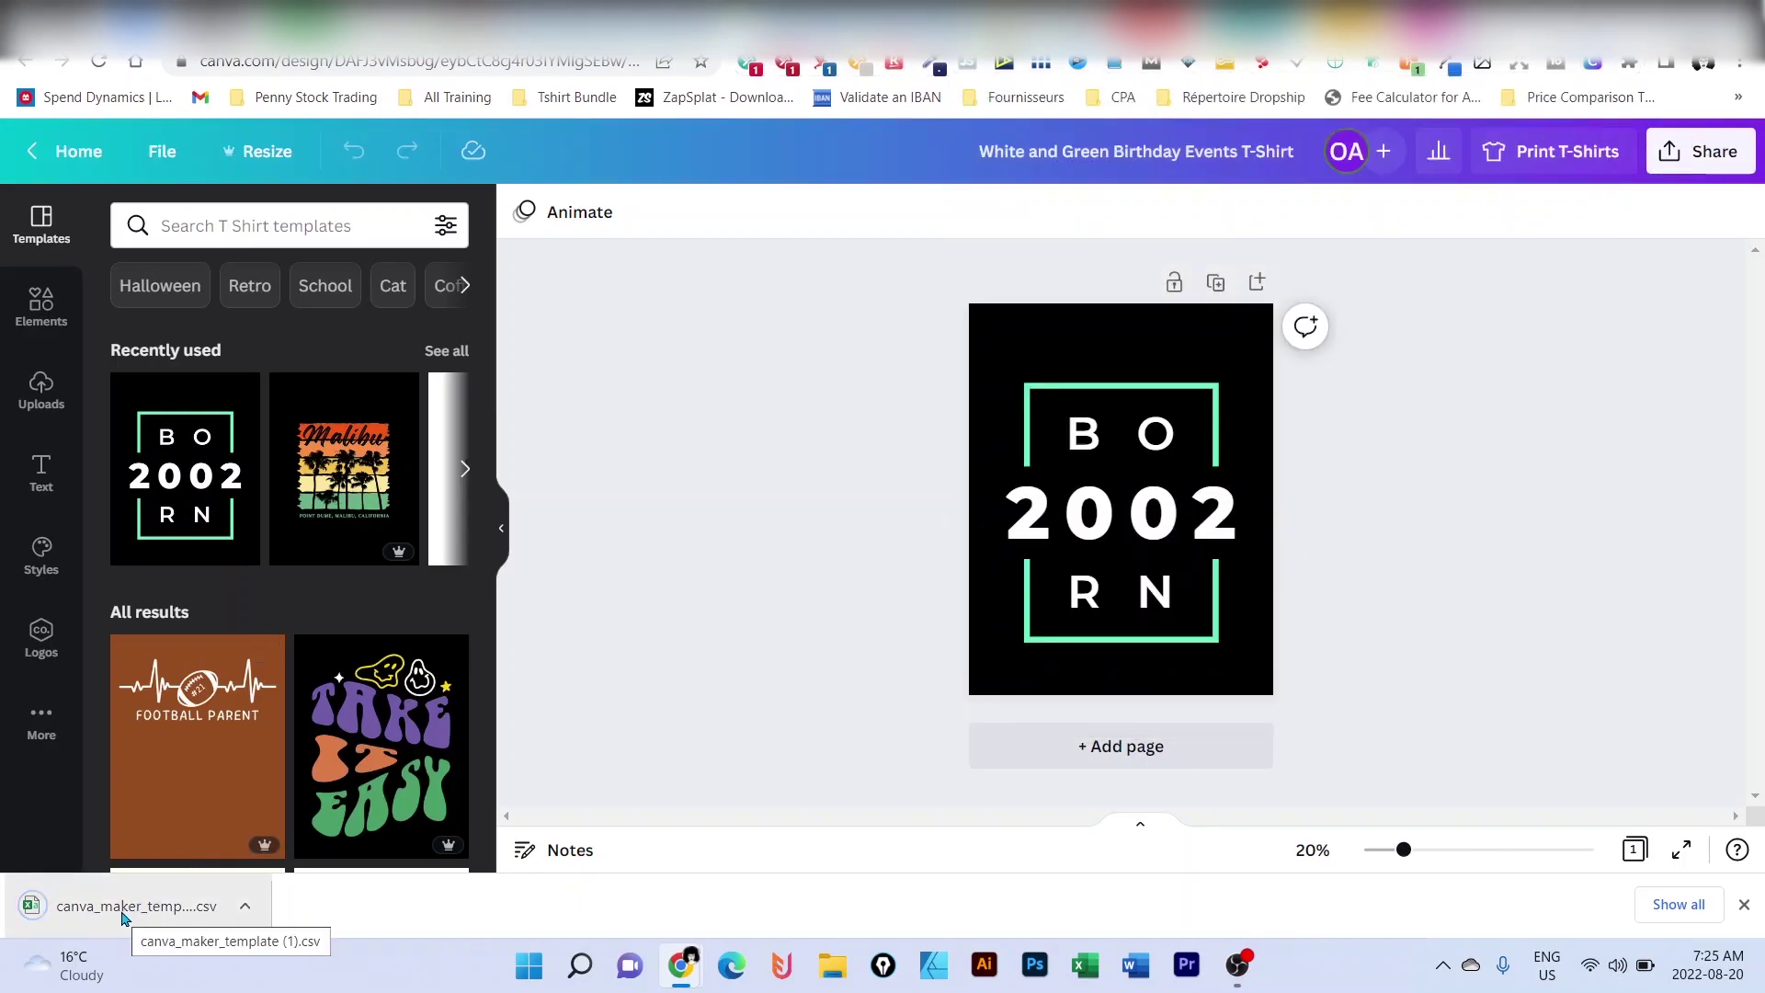
Open the sample CSV in Excel, delete columns B:F and widen column B
click(126, 908)
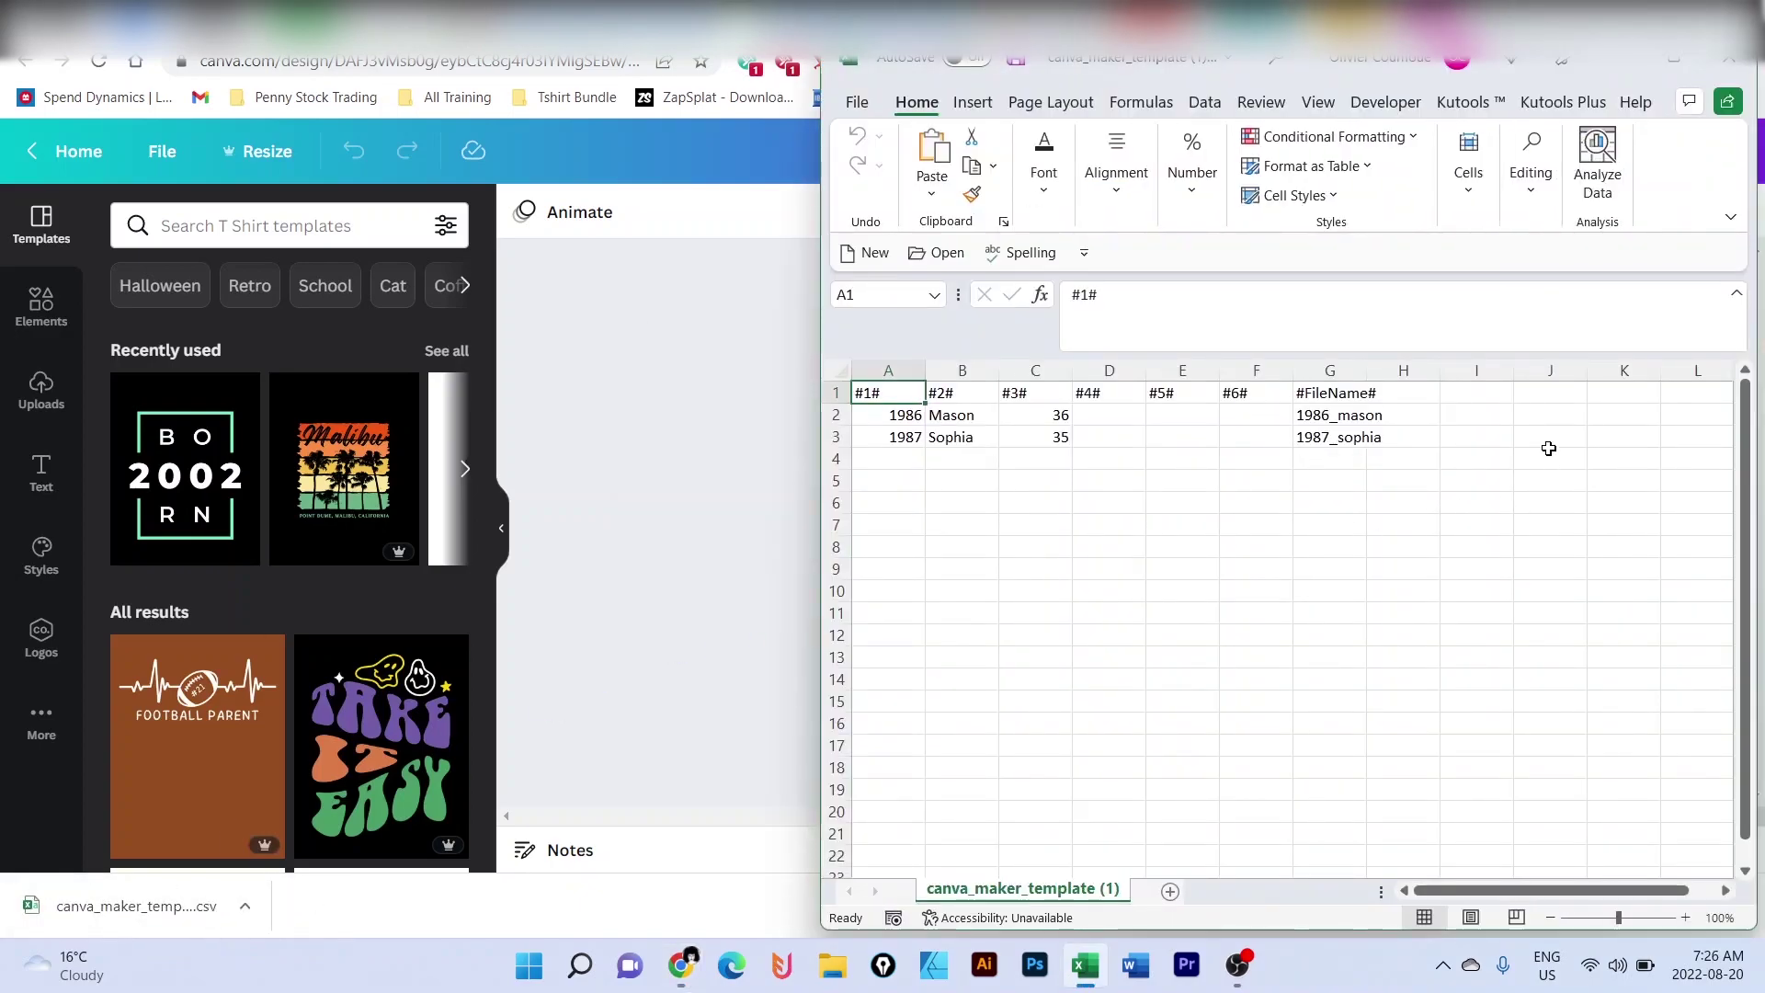
click(1674, 62)
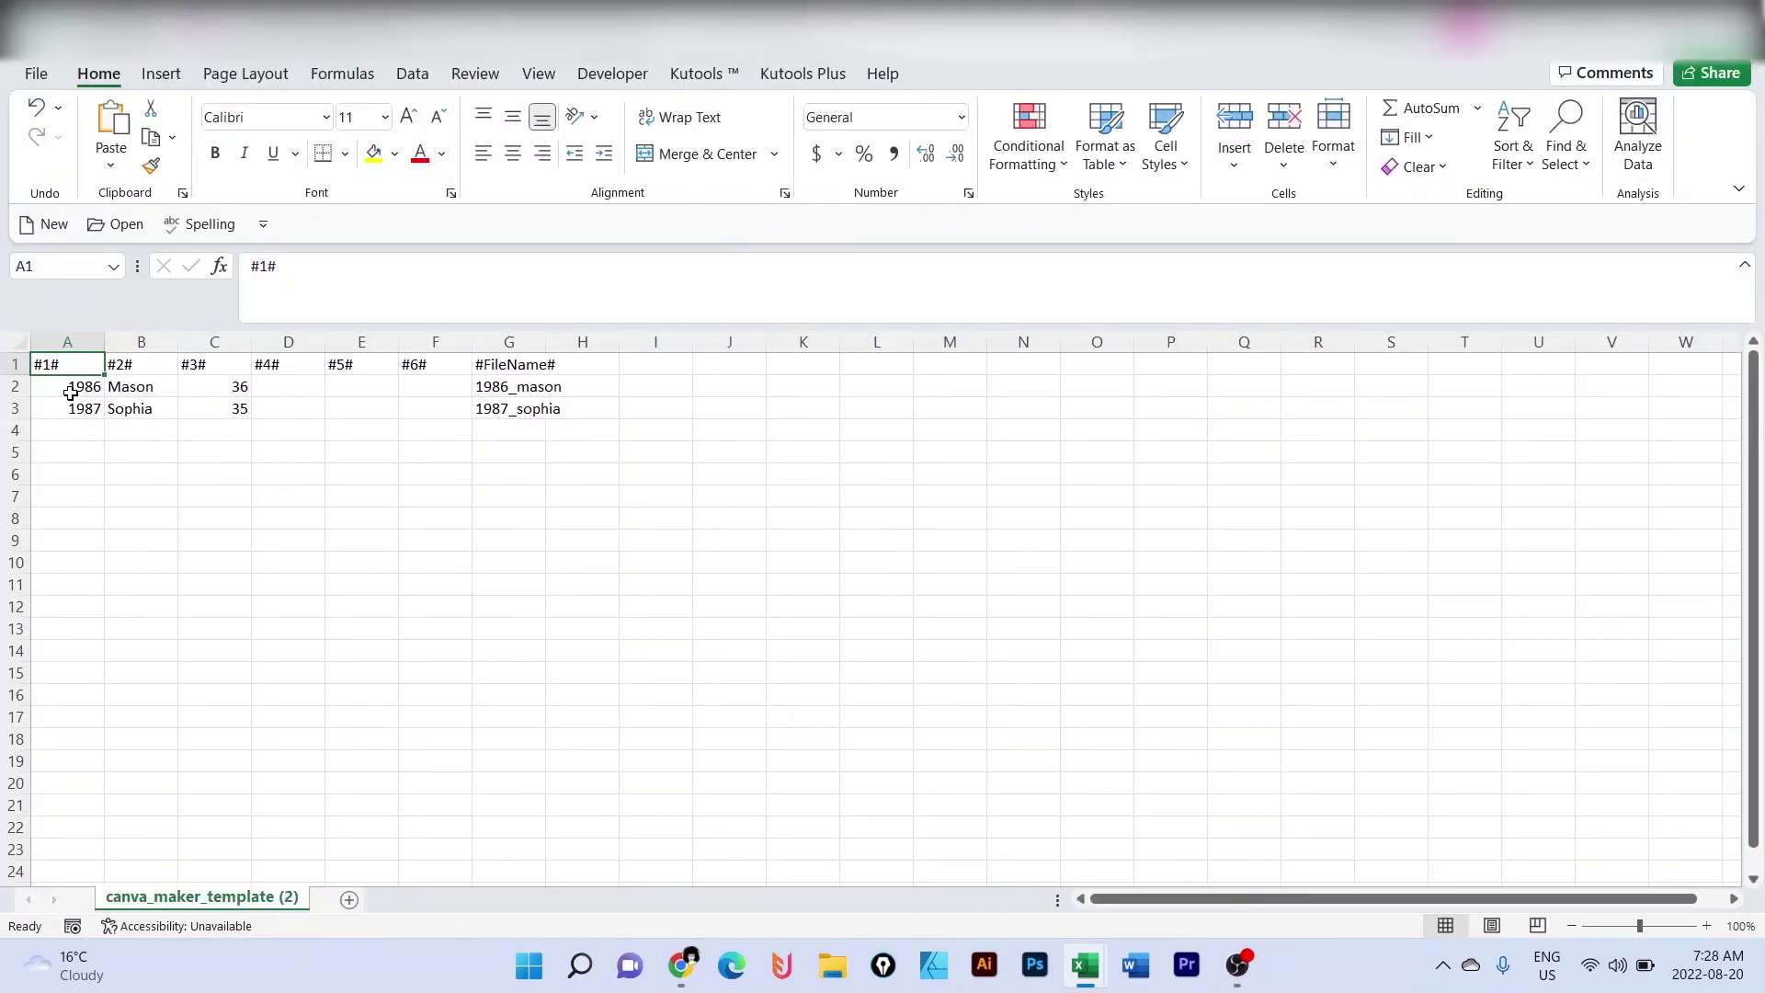
drag(71, 394, 103, 788)
scroll(304, 603, up, 2)
drag(143, 343, 403, 348)
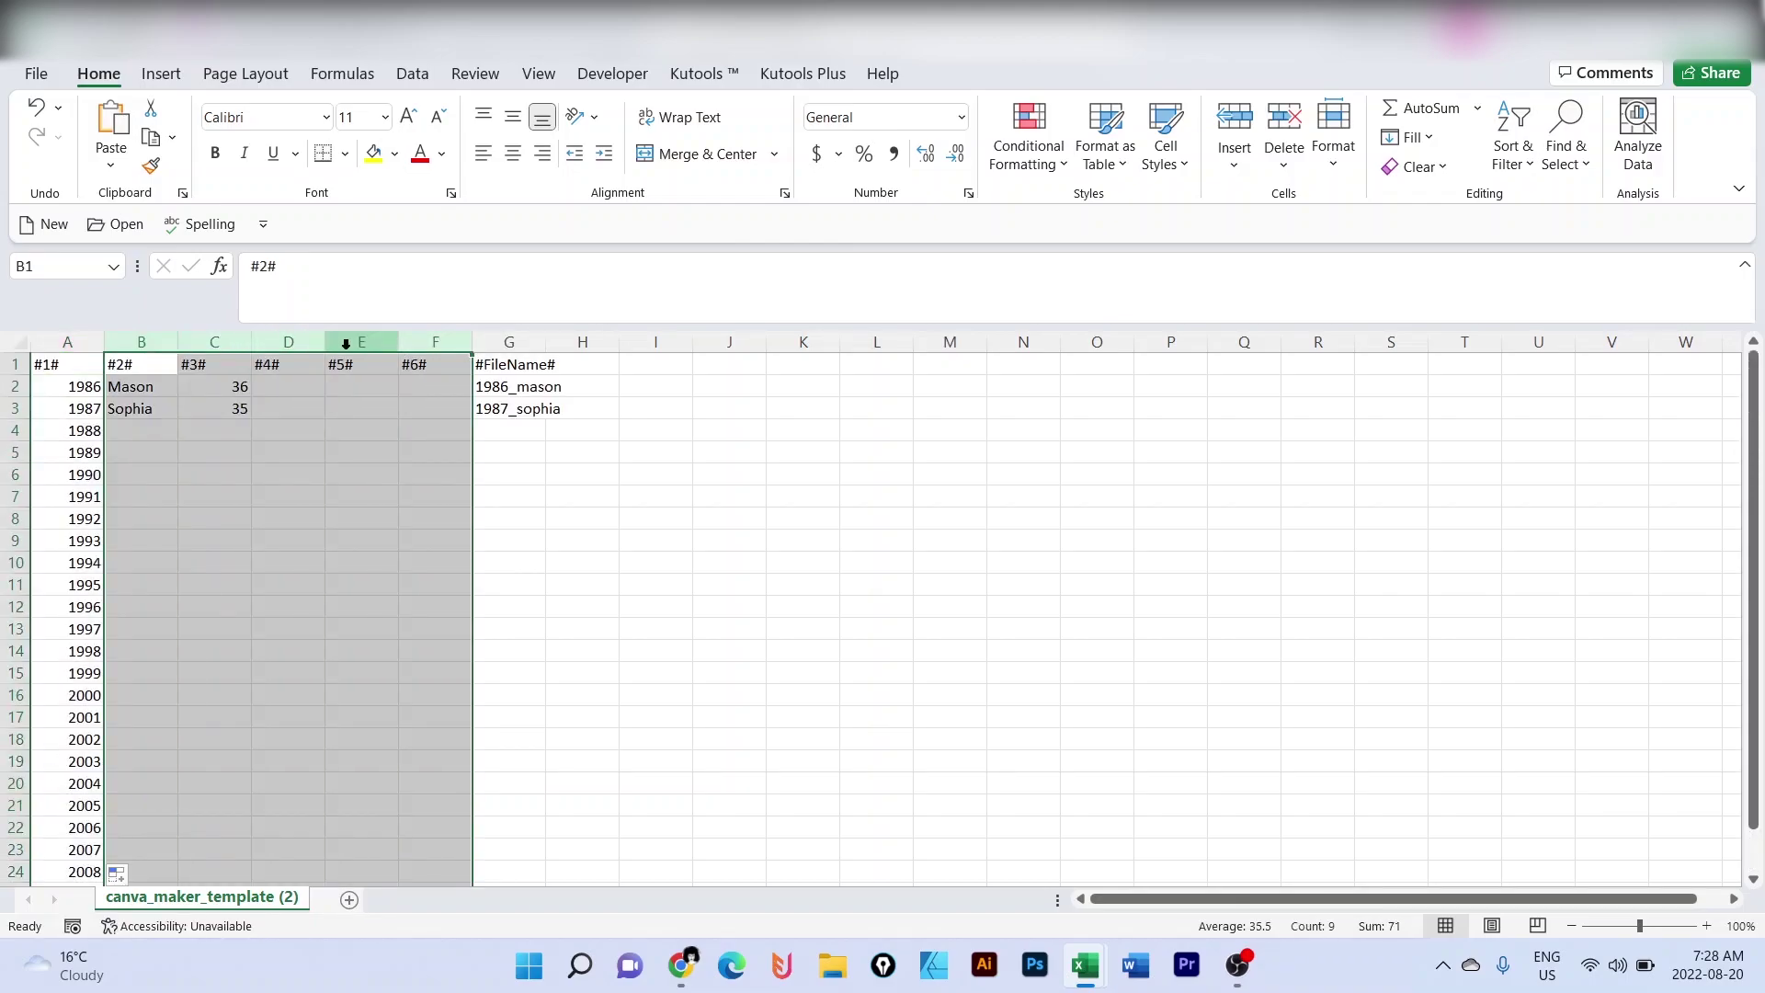
right_click(362, 346)
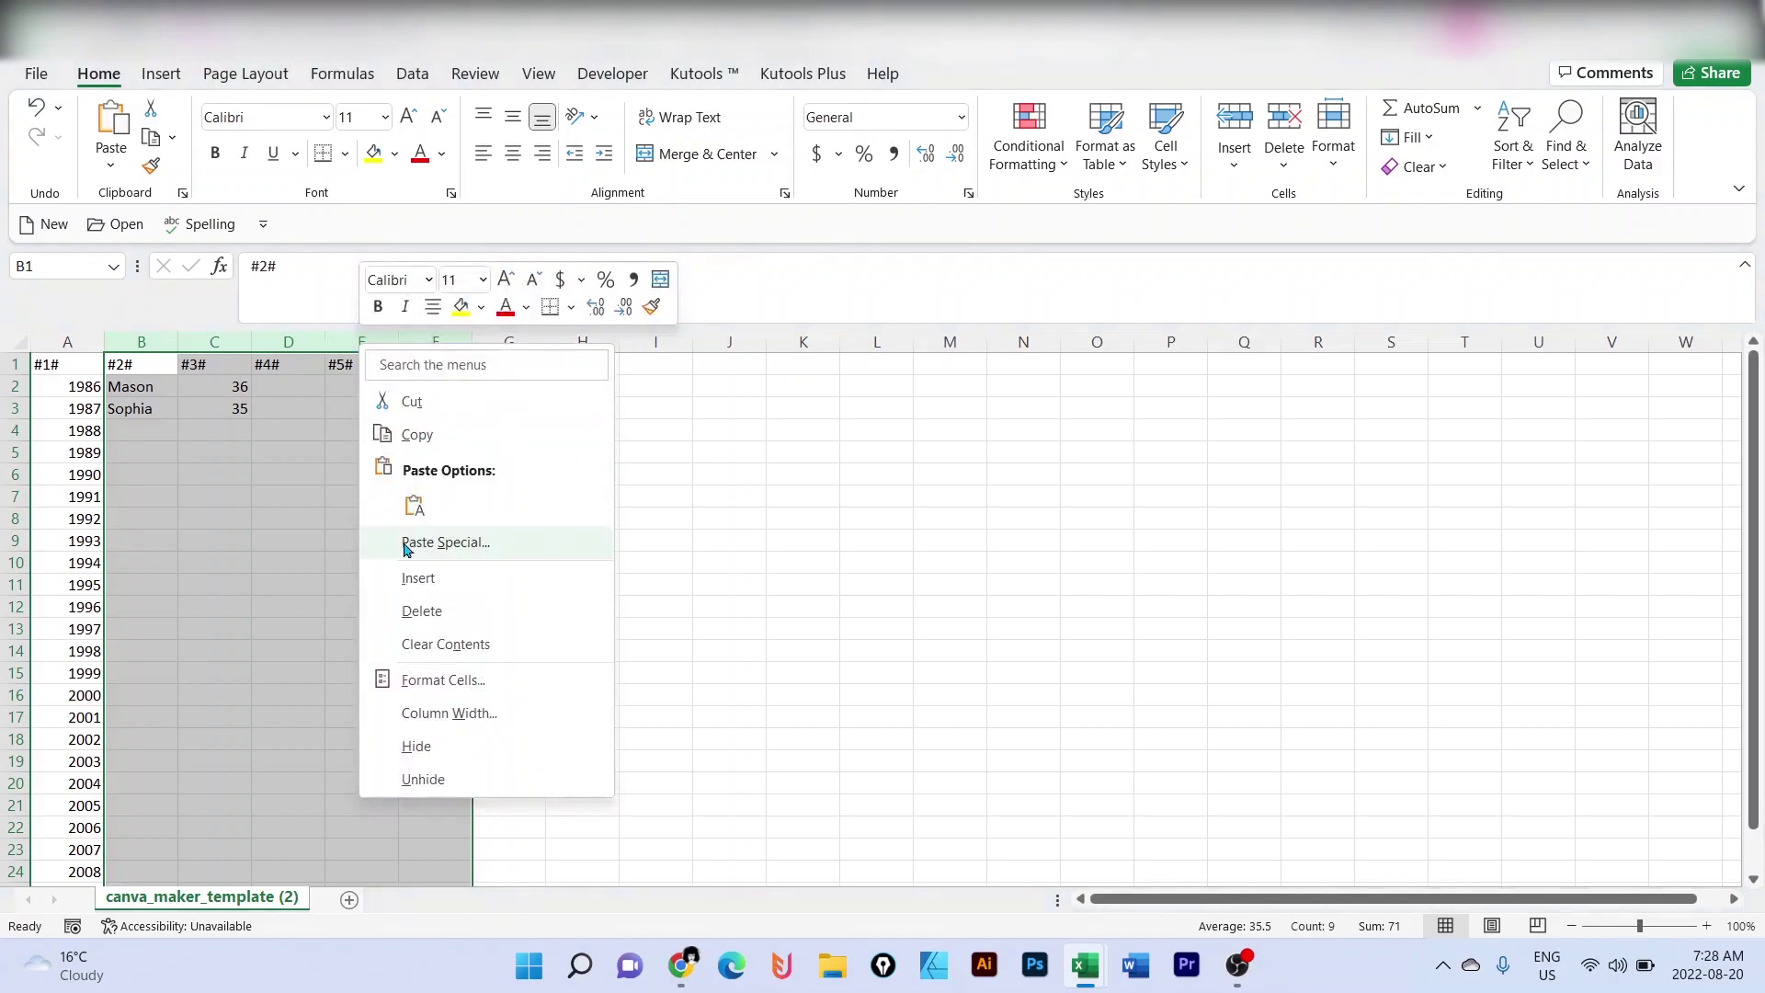
click(444, 613)
click(288, 568)
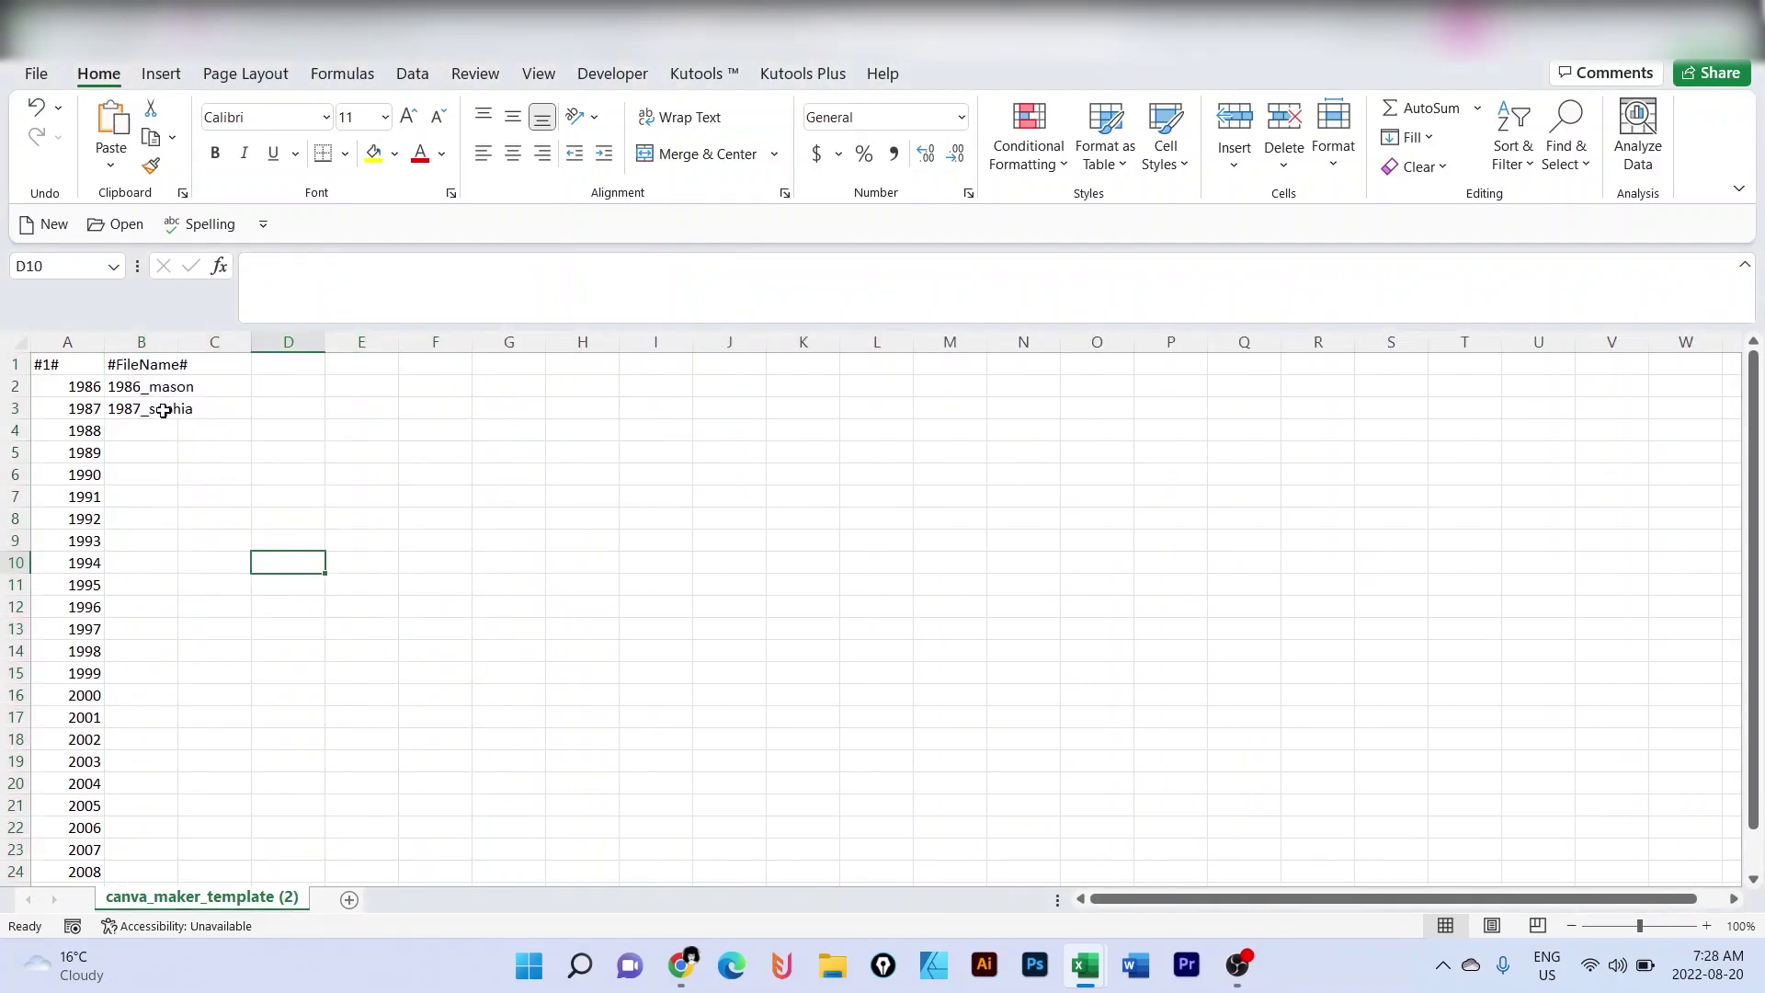
drag(178, 348, 199, 347)
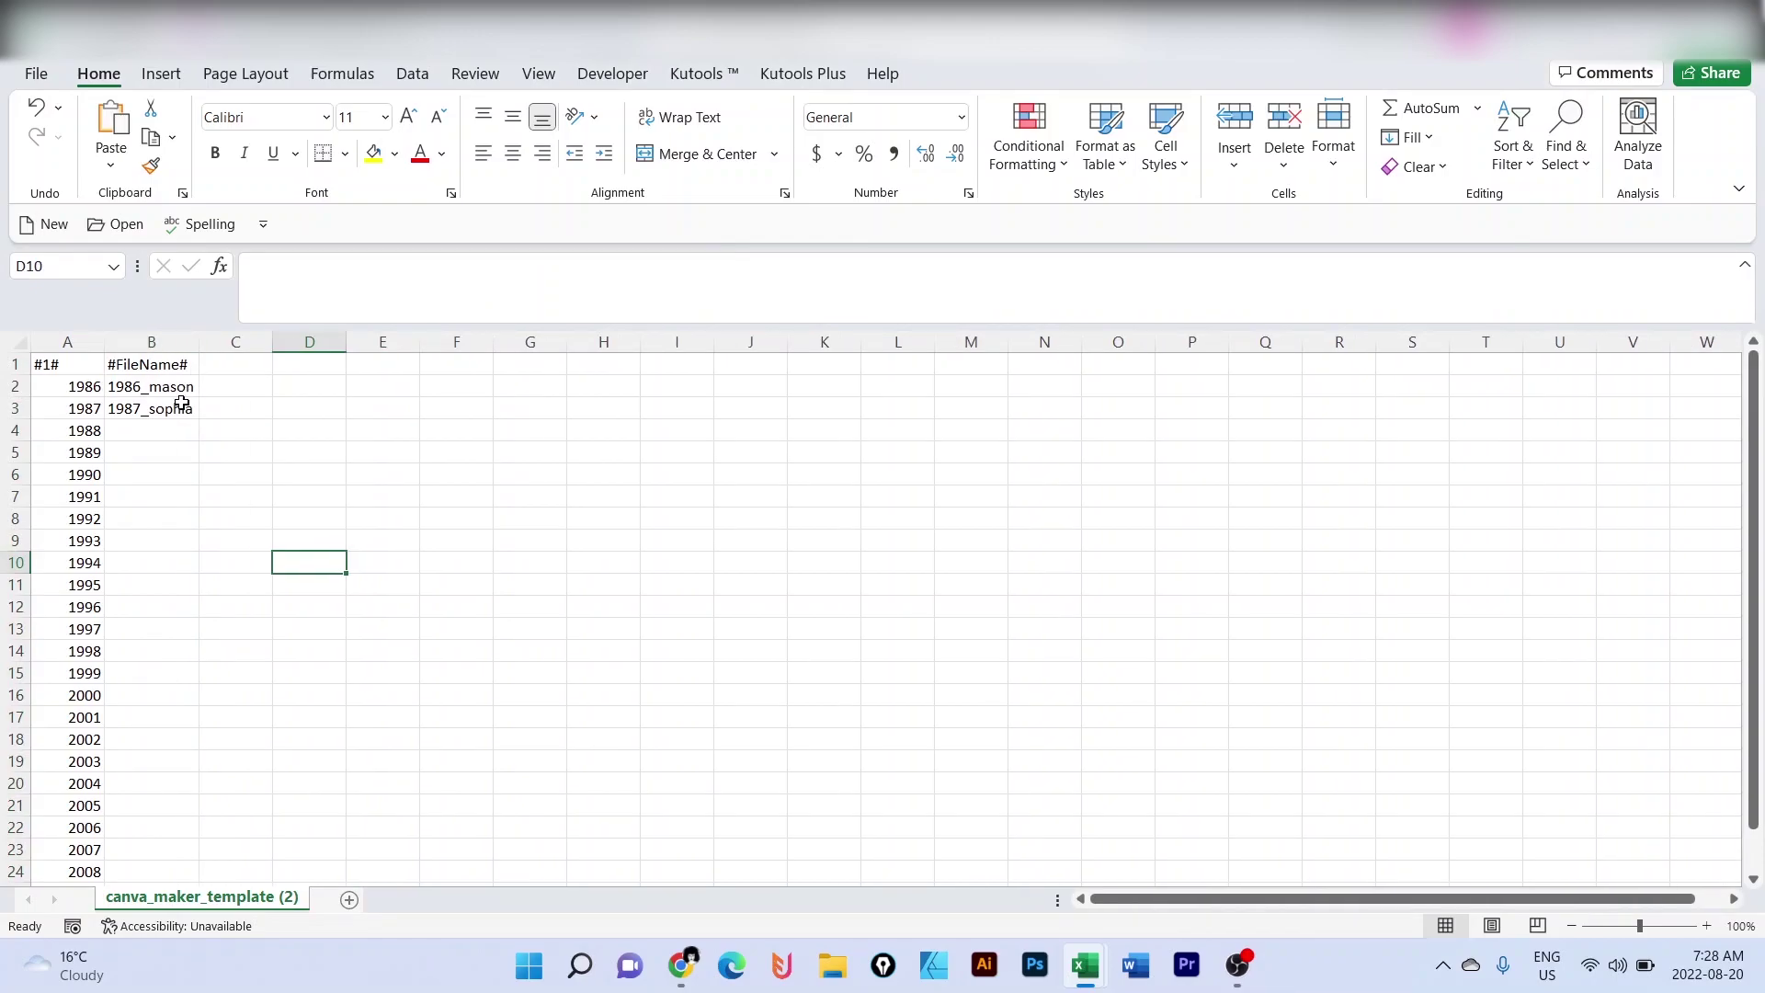
Rename B2 to 1986_Birthday and B3 to 1987_birthday, then Flash Fill the remaining names
click(152, 388)
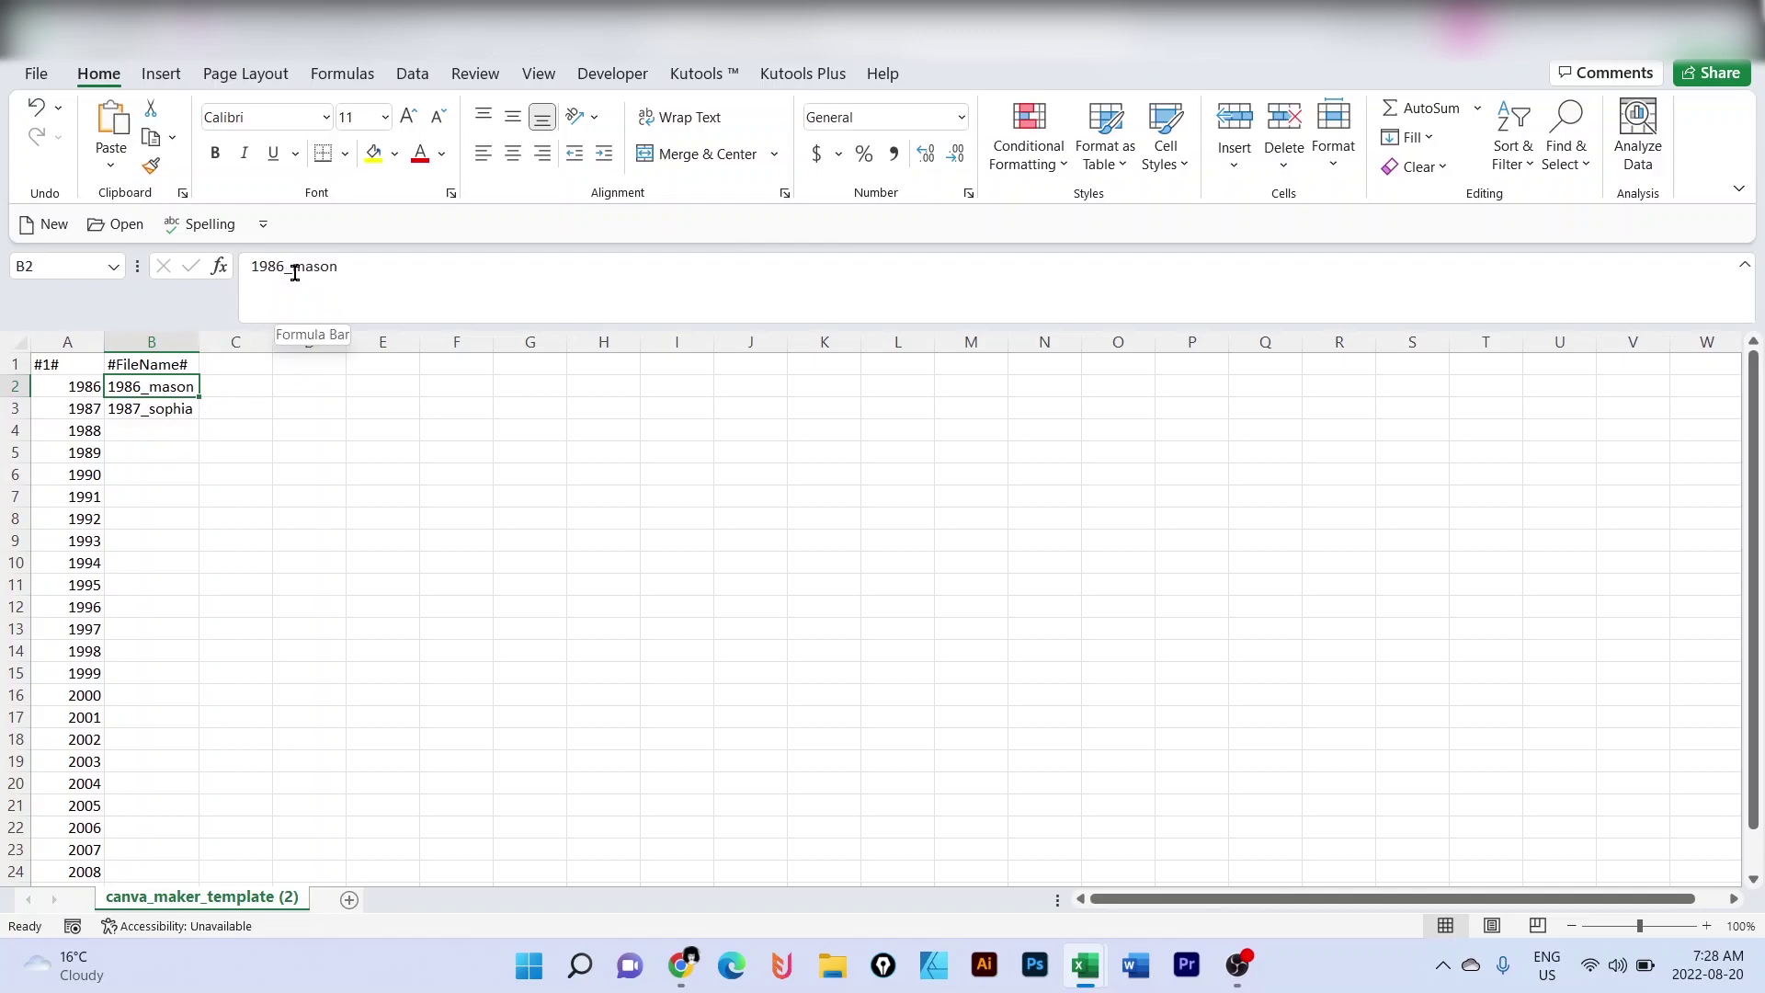
drag(283, 267, 455, 264)
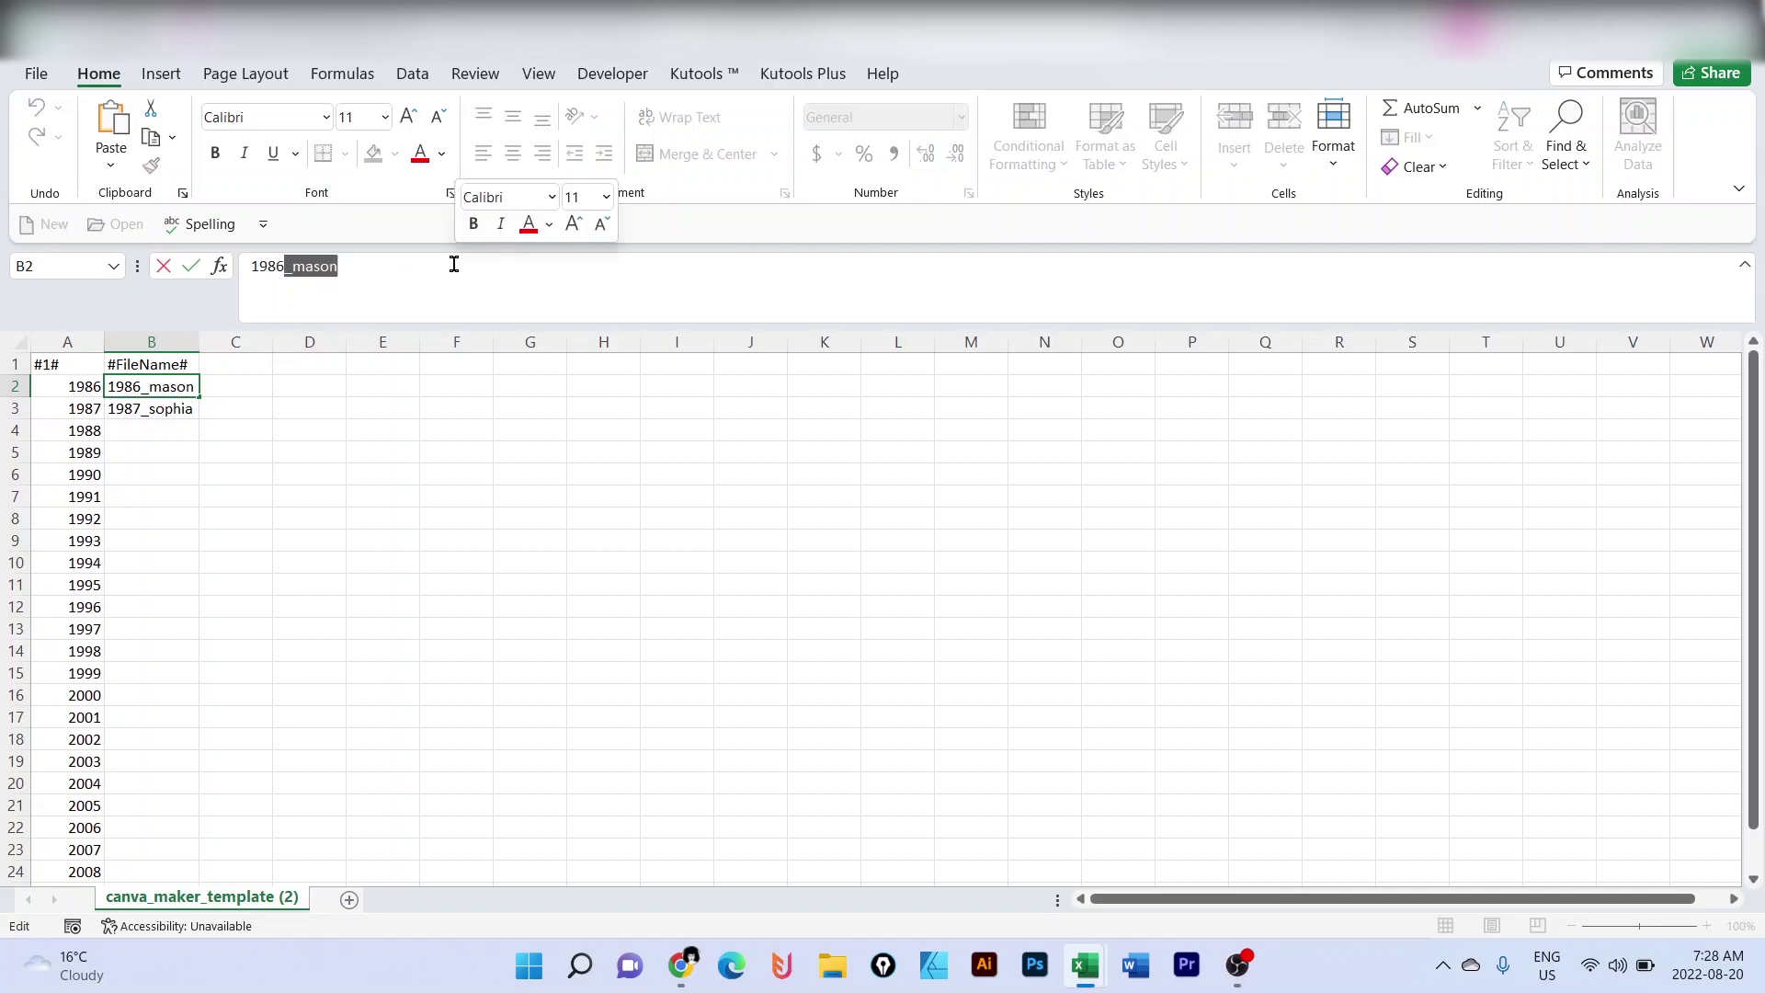
key(BackSpace)
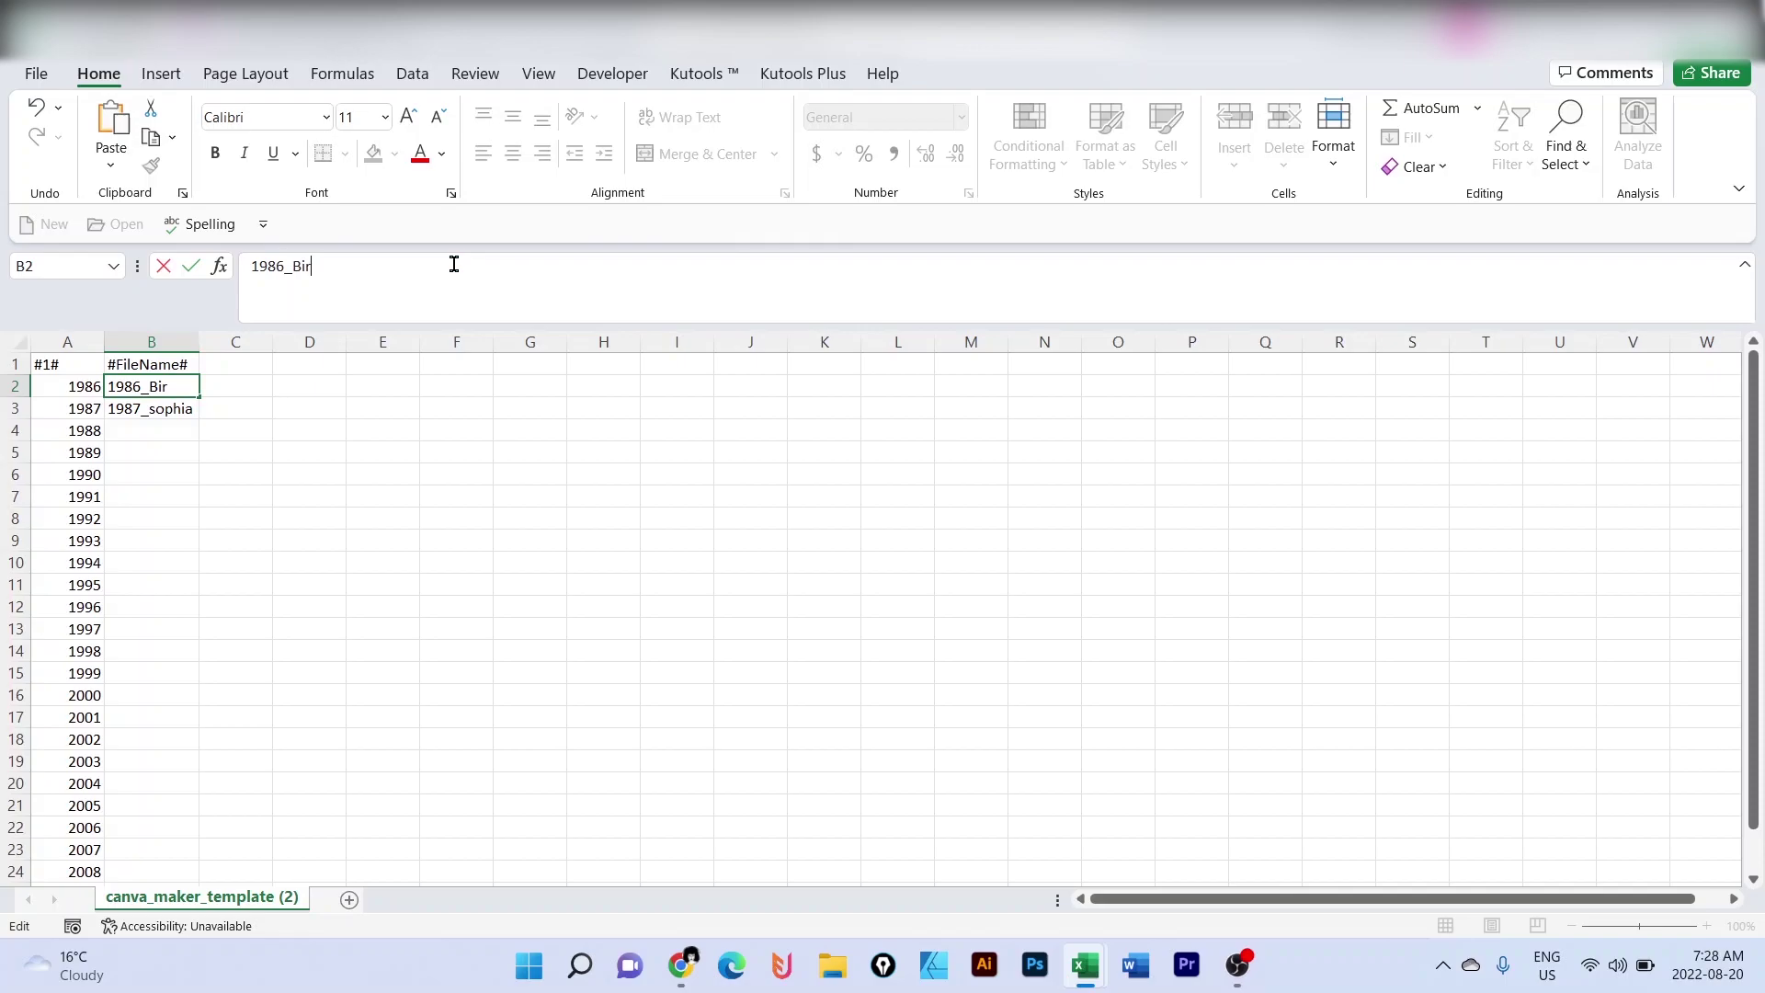
text(_Birthday)
key(Return)
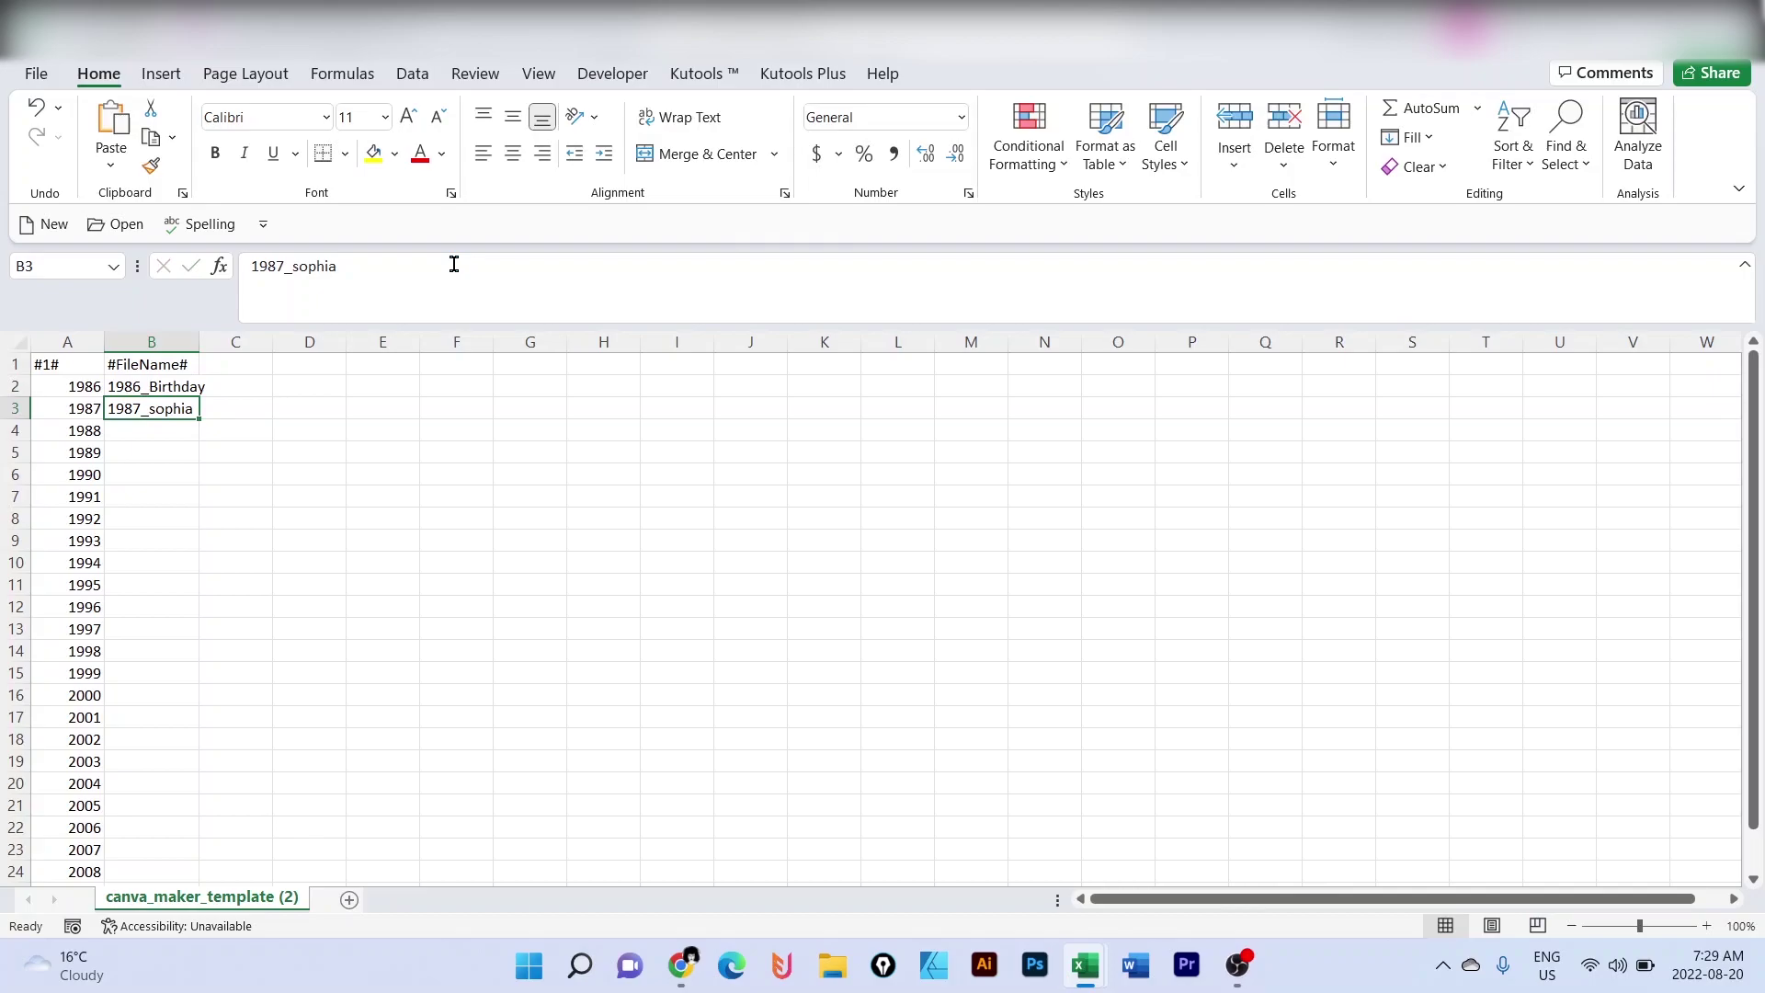
double_click(314, 268)
text(birth)
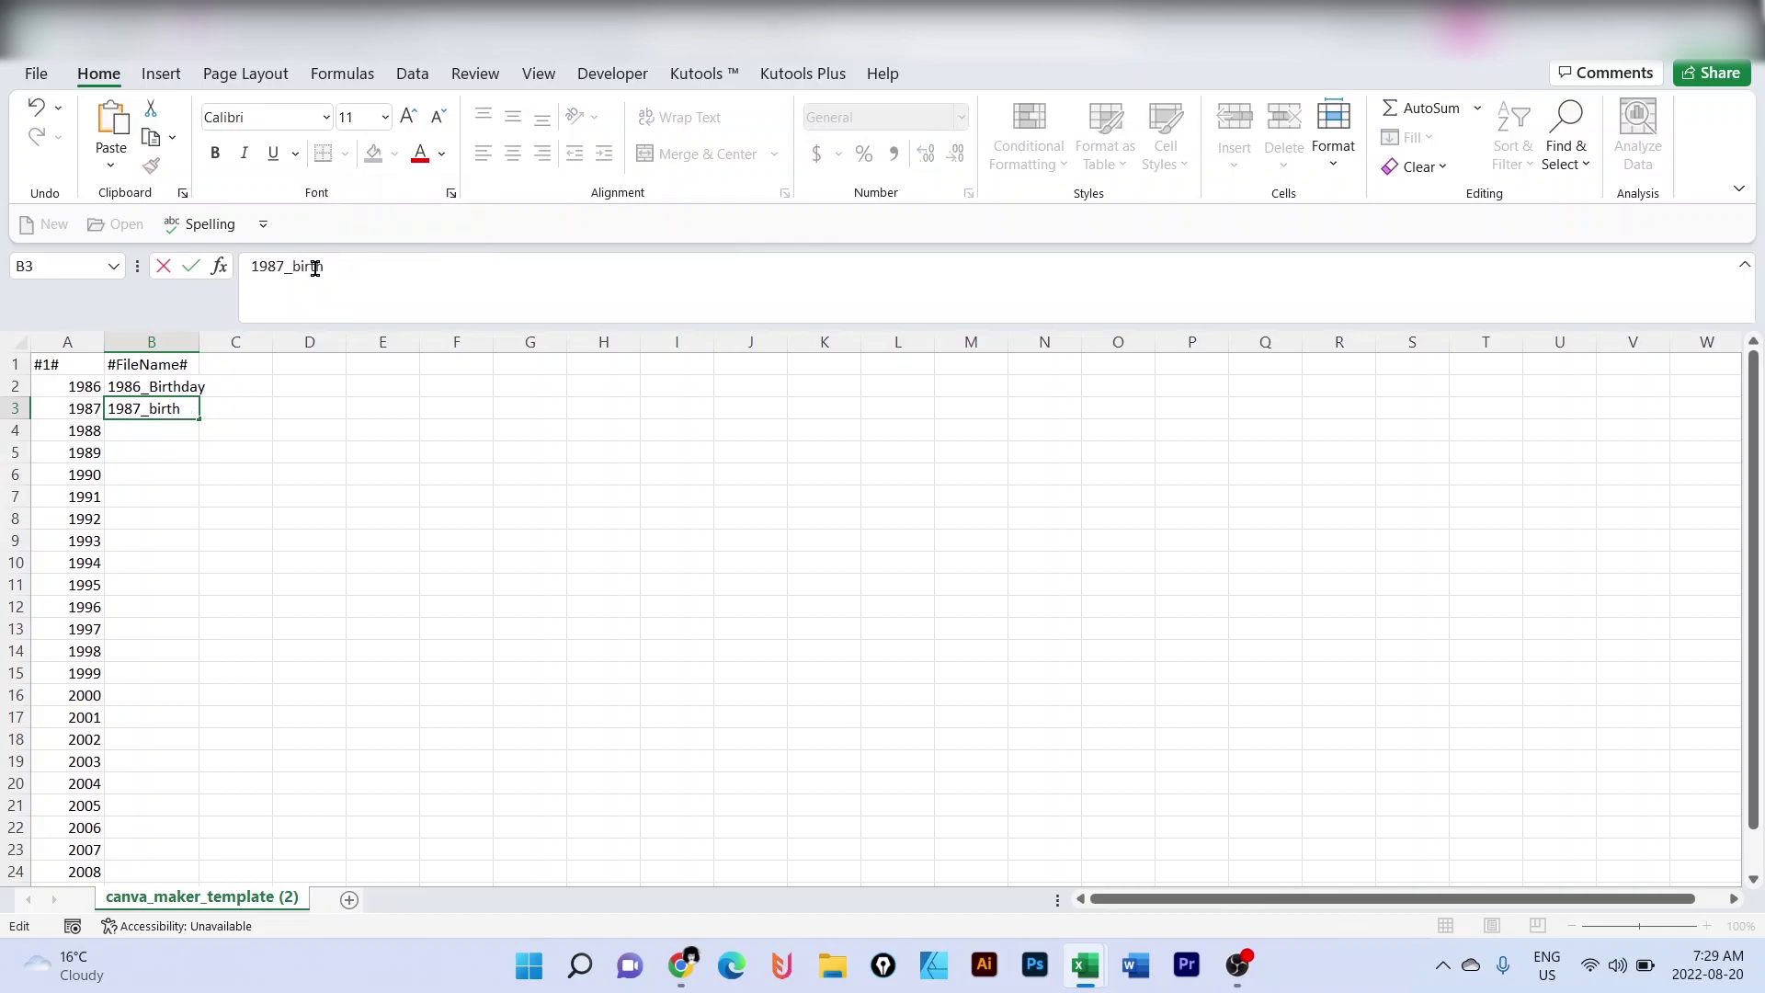
text(day)
key(Return)
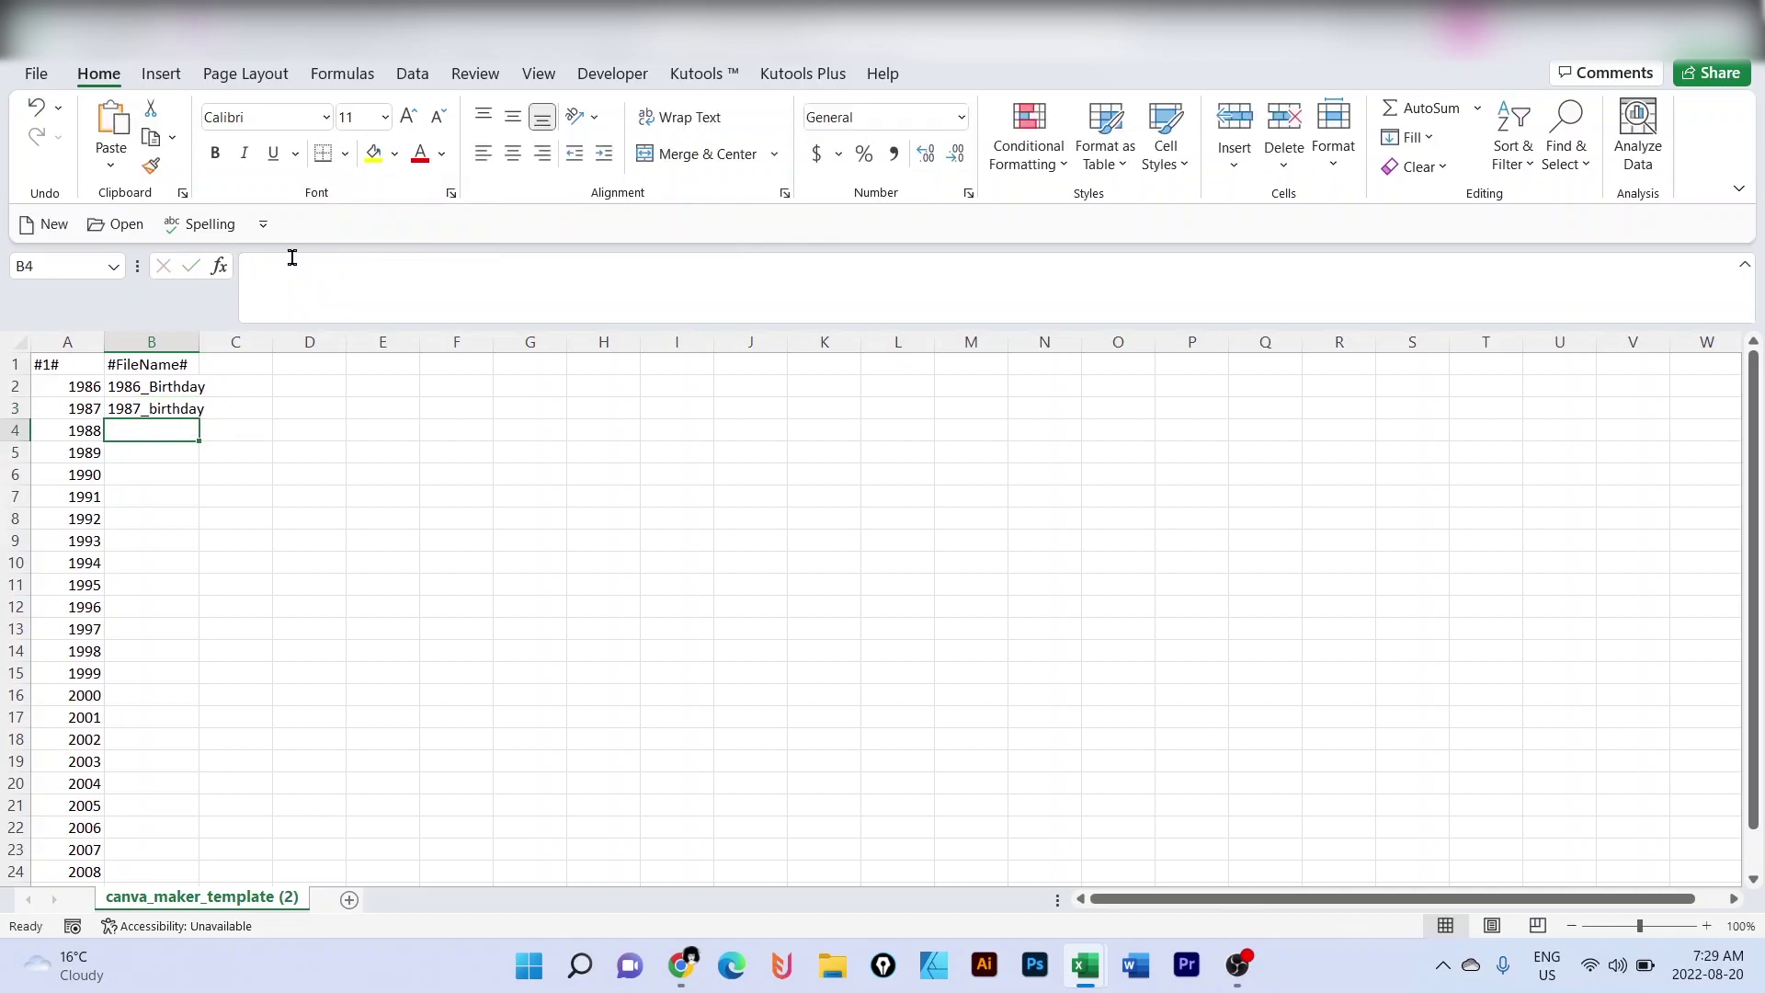
key(ctrl+e)
click(319, 408)
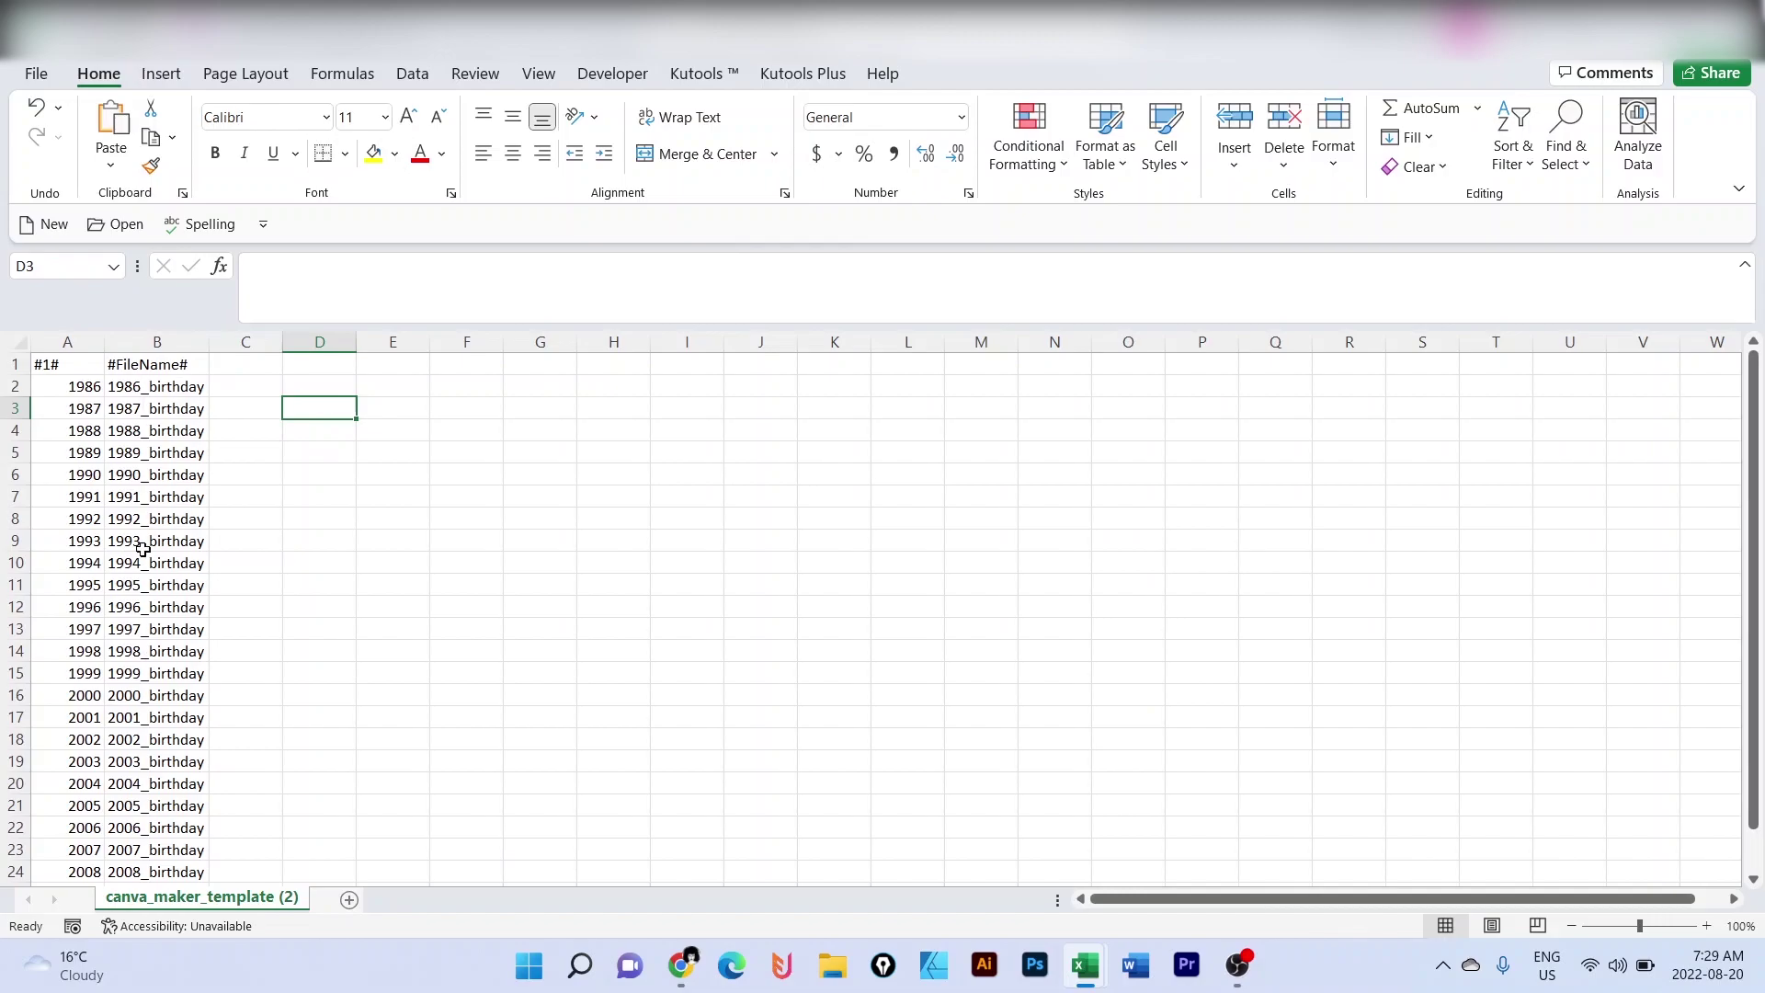
Copy B2's =CONCATENATE(A2,"_birthday") formula down column B through 2008_birthday
click(142, 388)
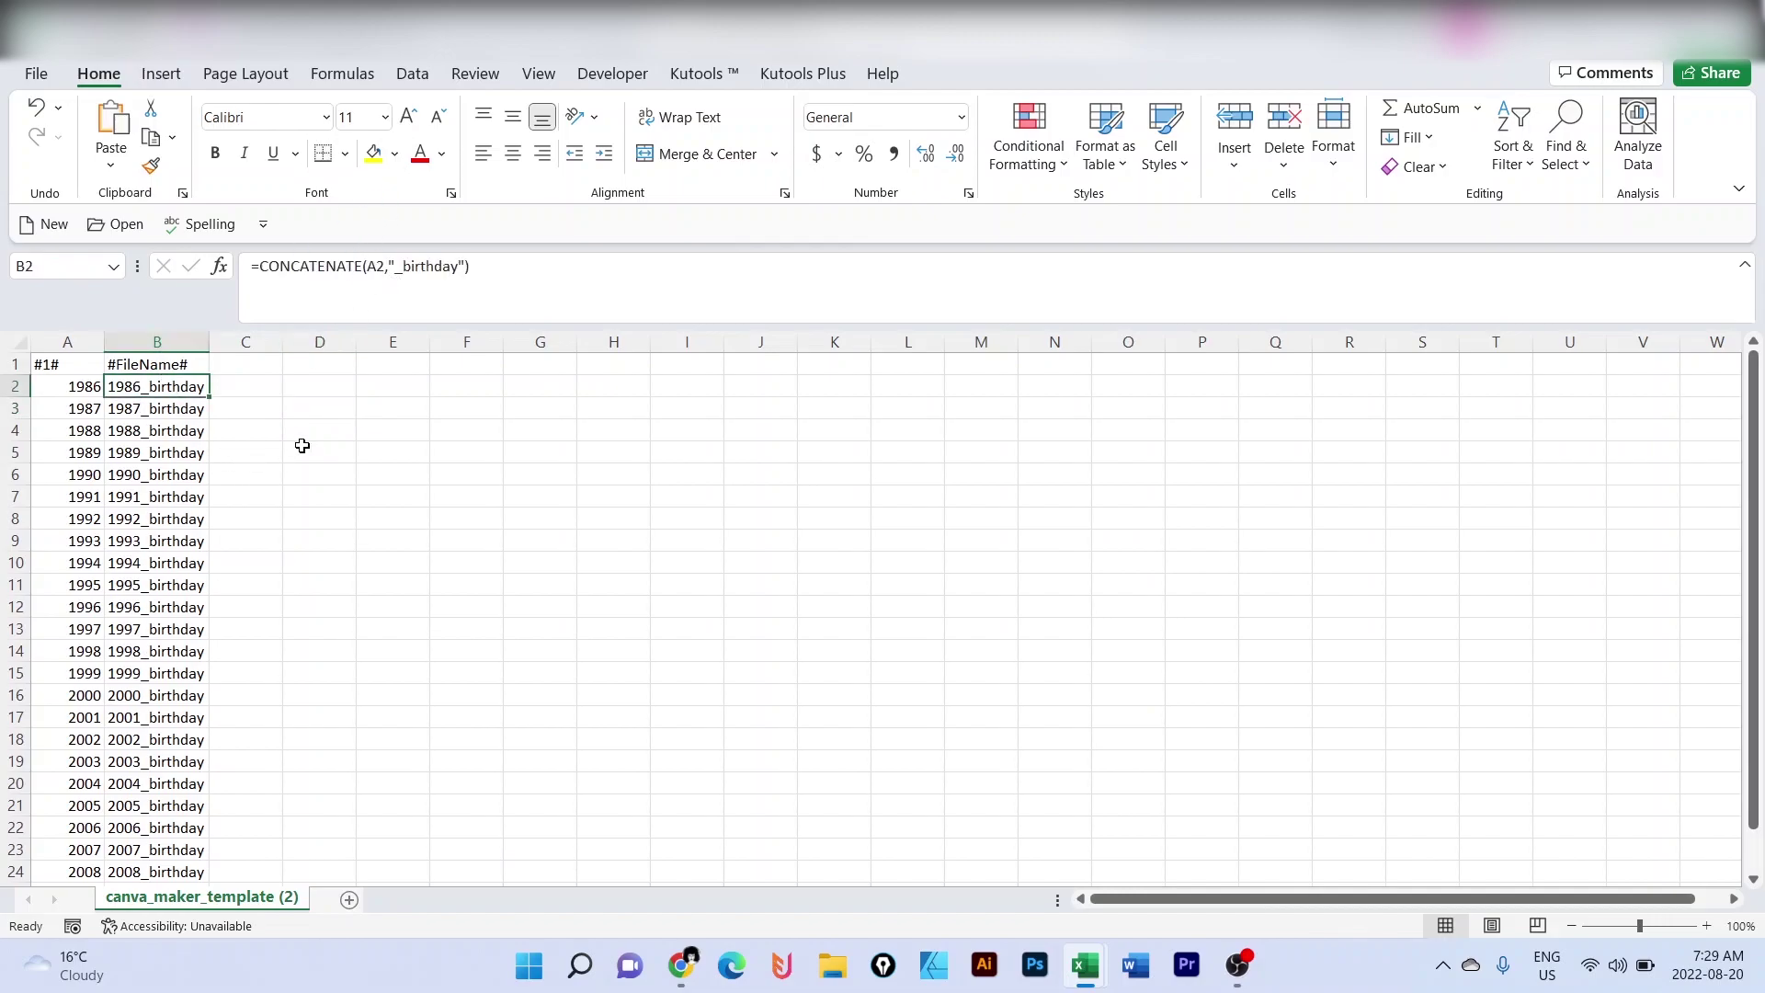
click(301, 445)
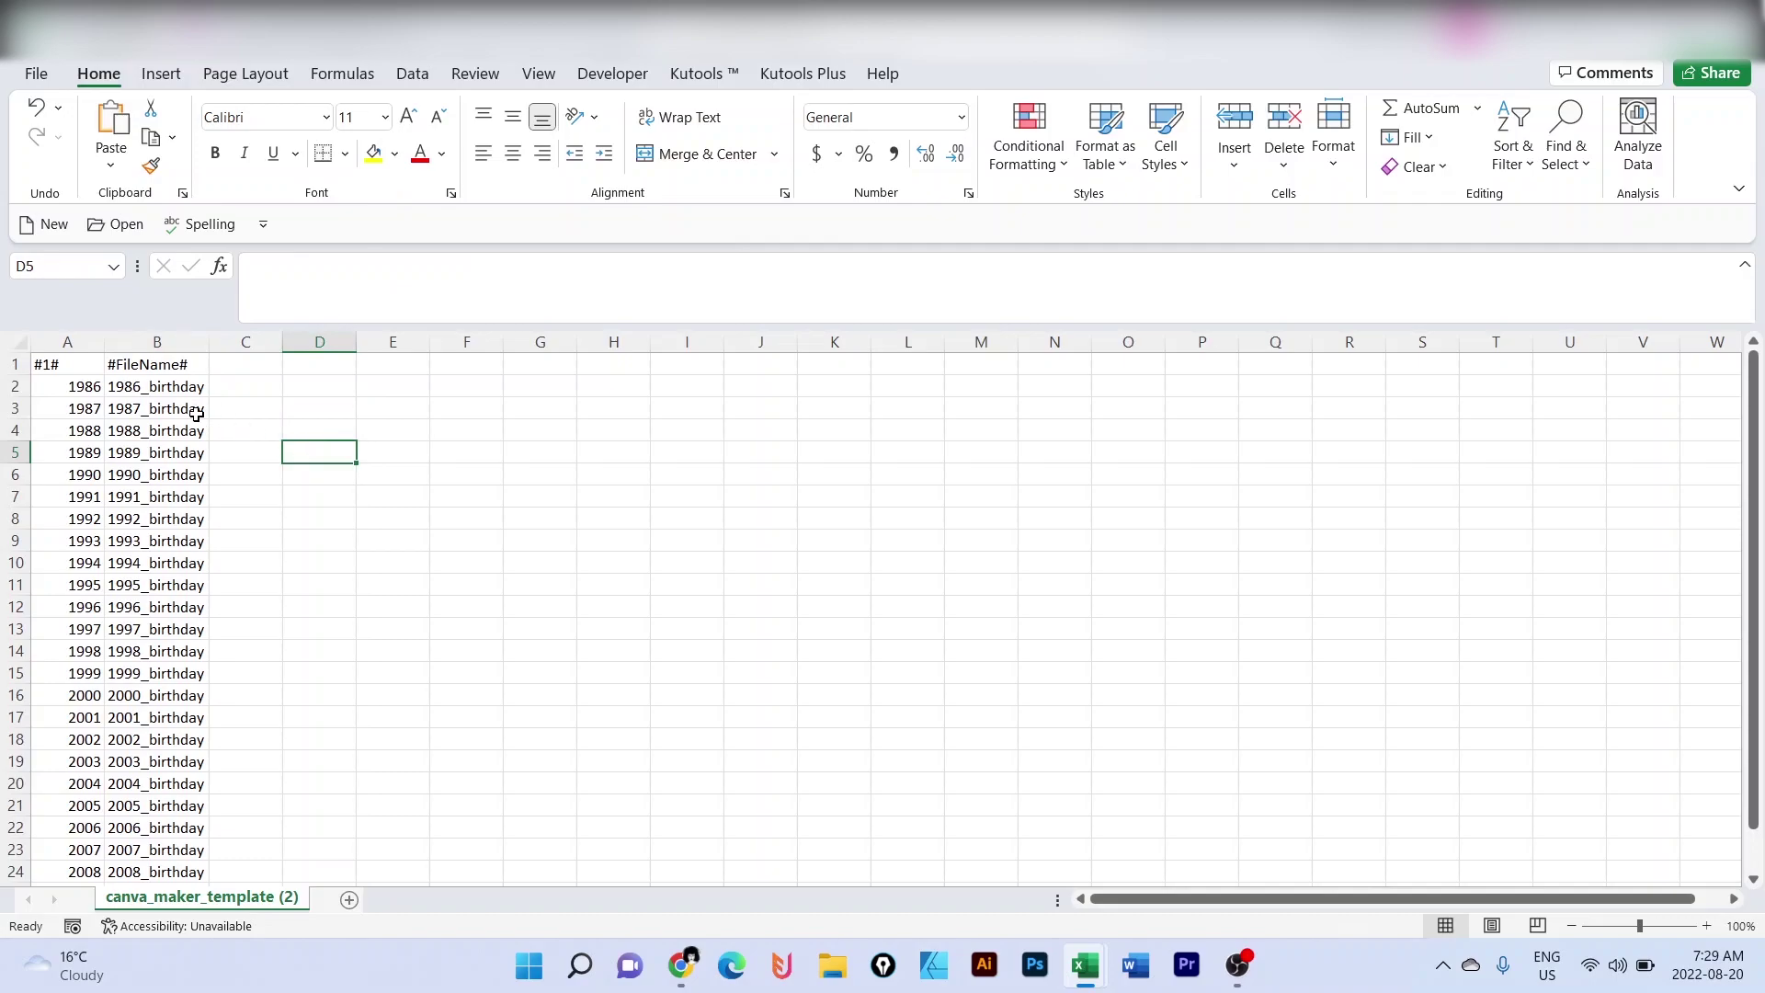
click(158, 387)
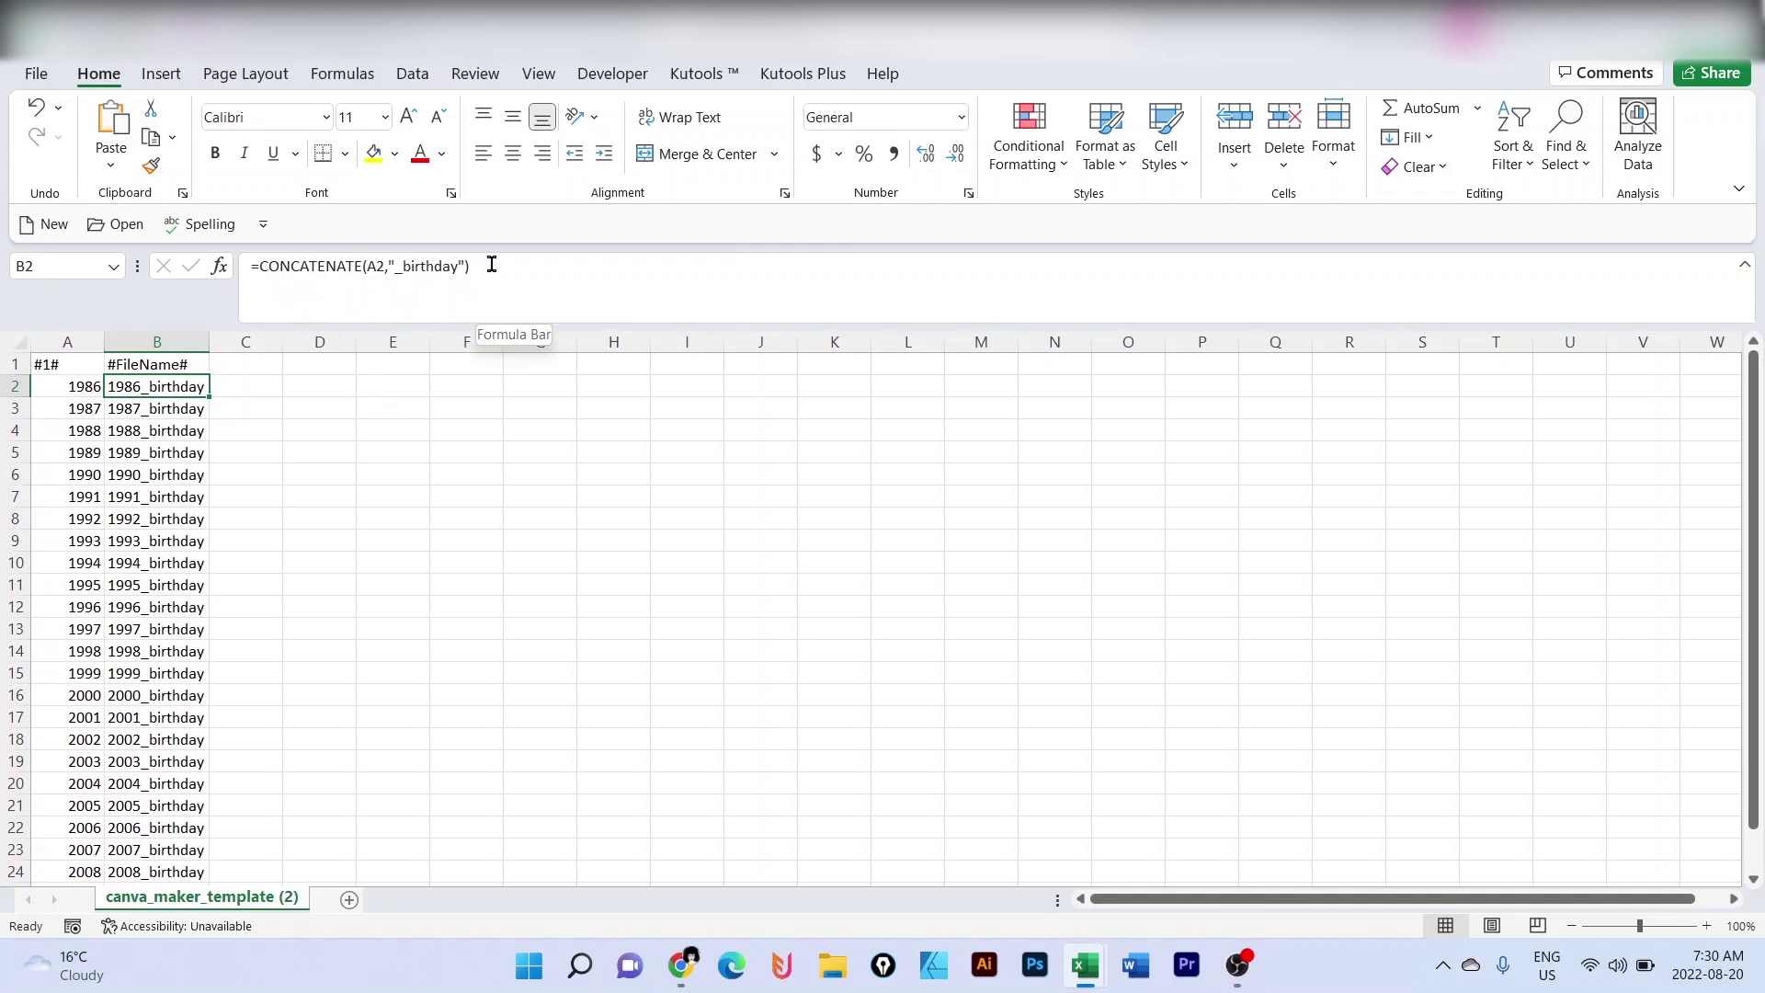
drag(493, 266, 291, 266)
click(336, 493)
click(199, 391)
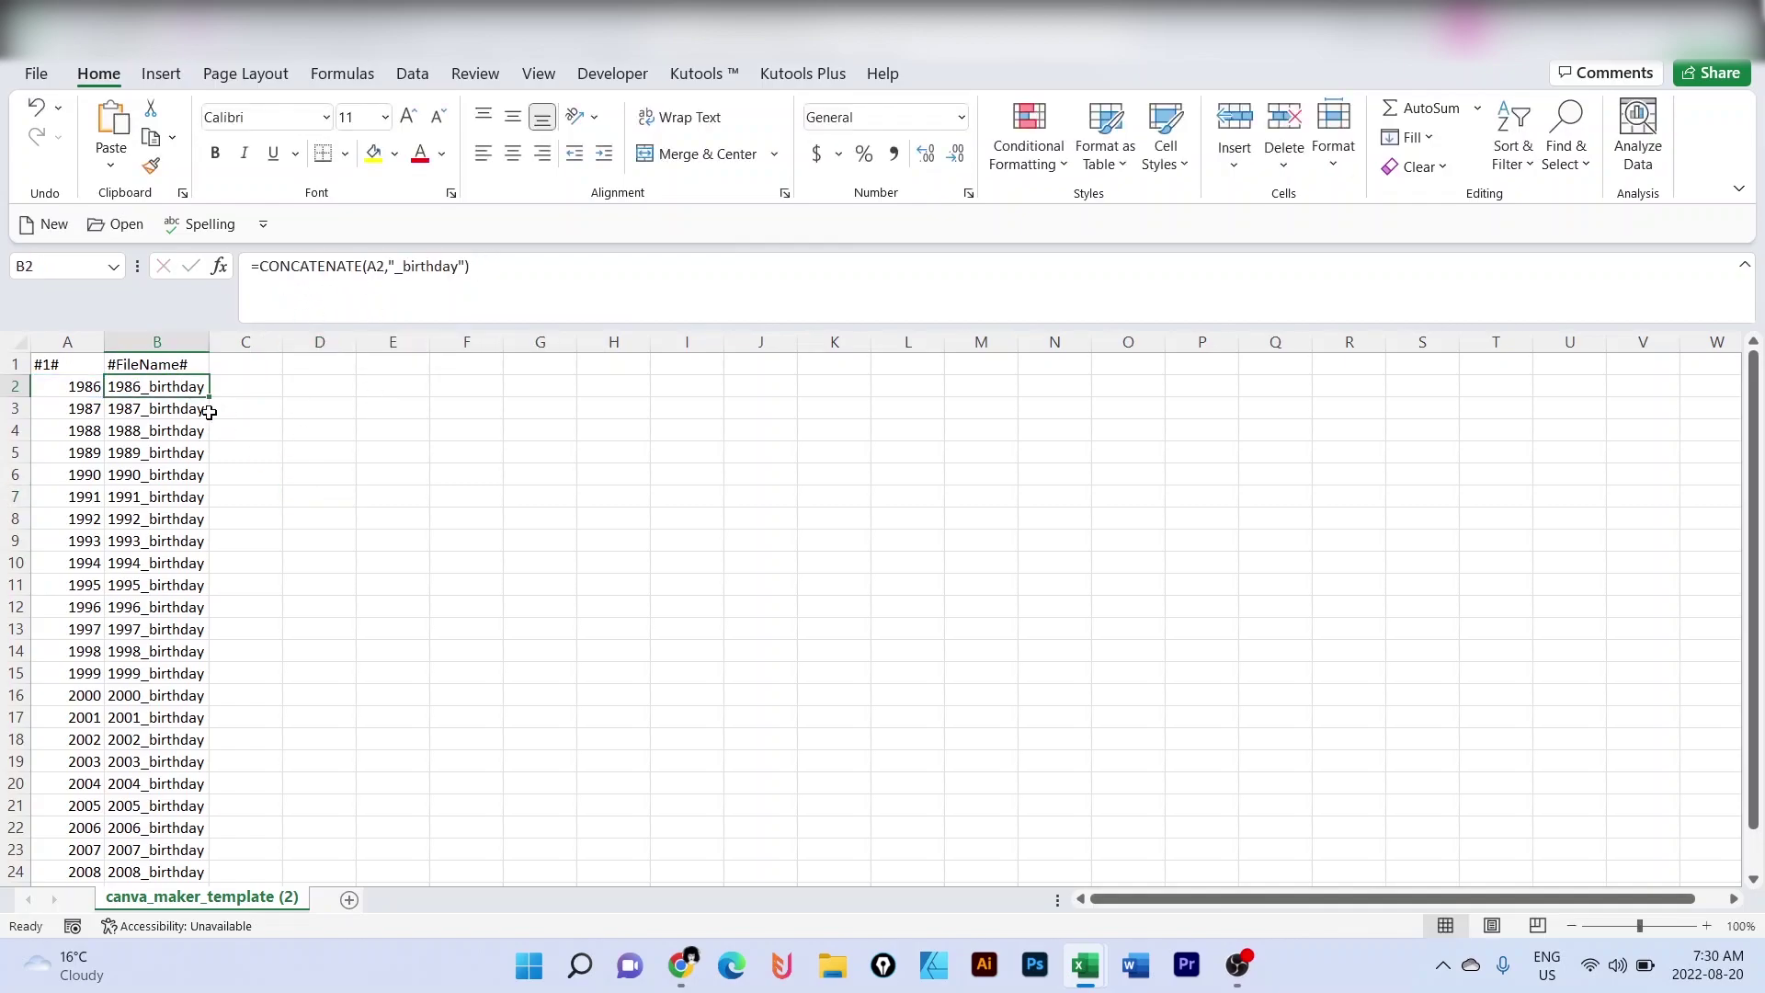
double_click(207, 393)
click(306, 453)
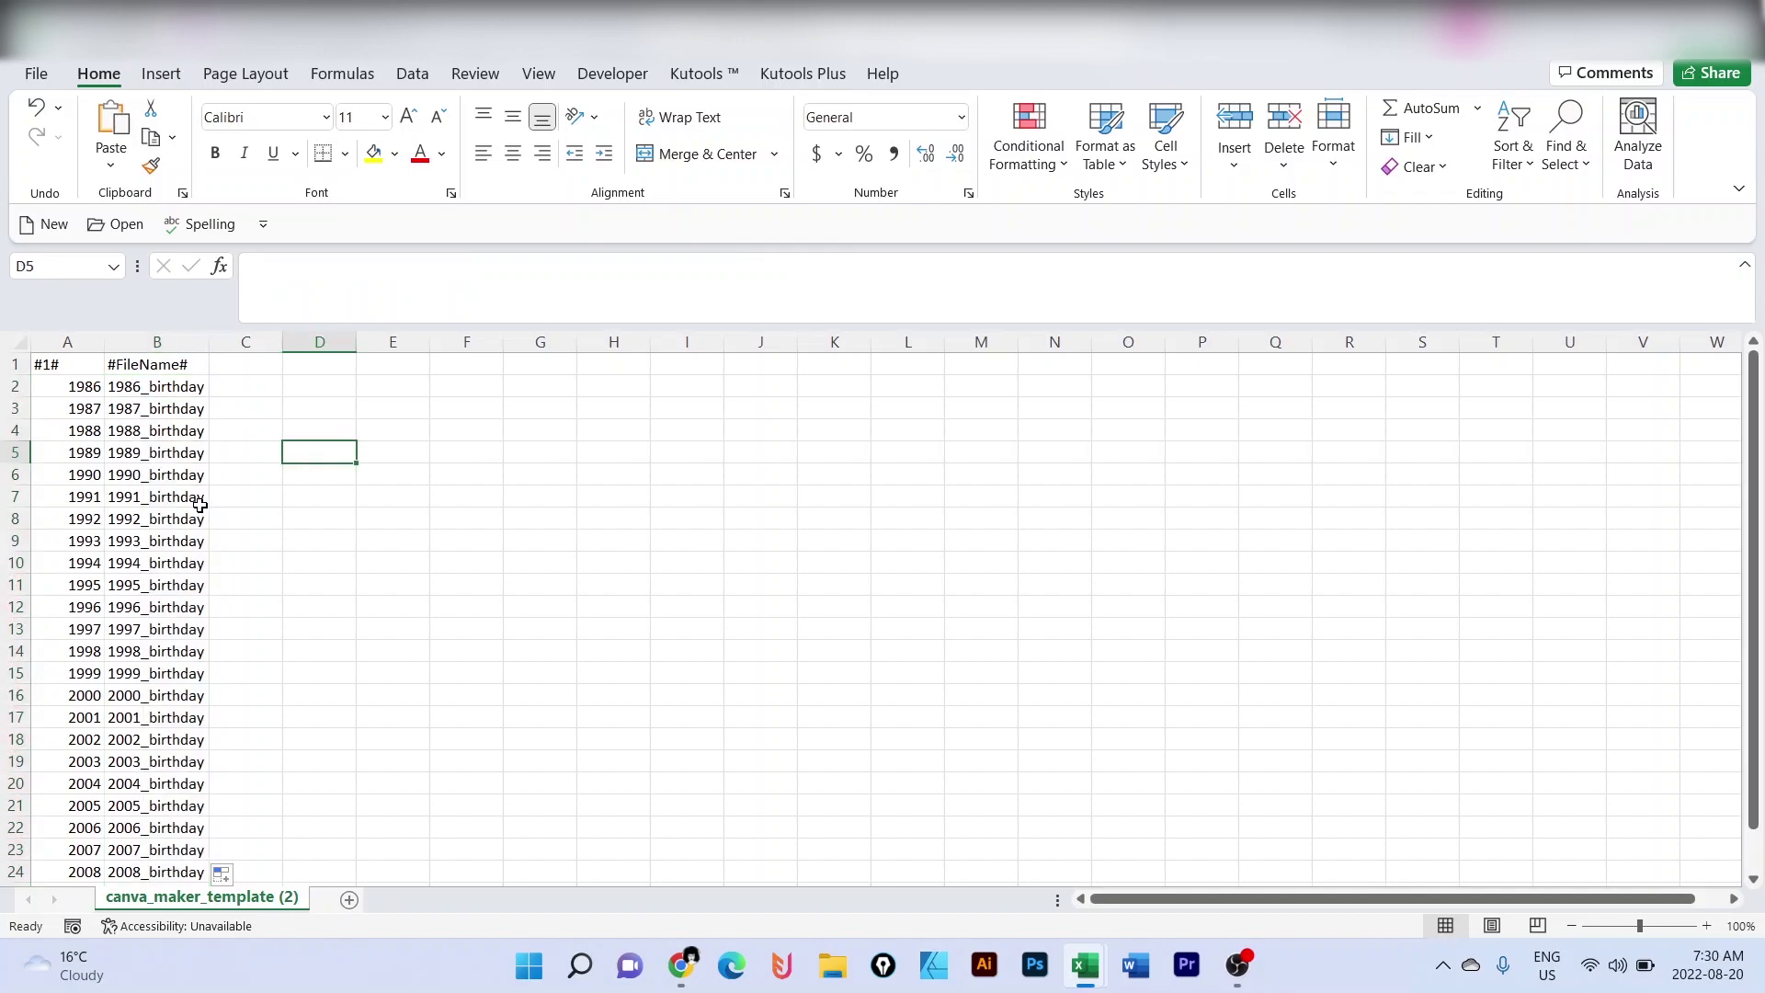
click(682, 627)
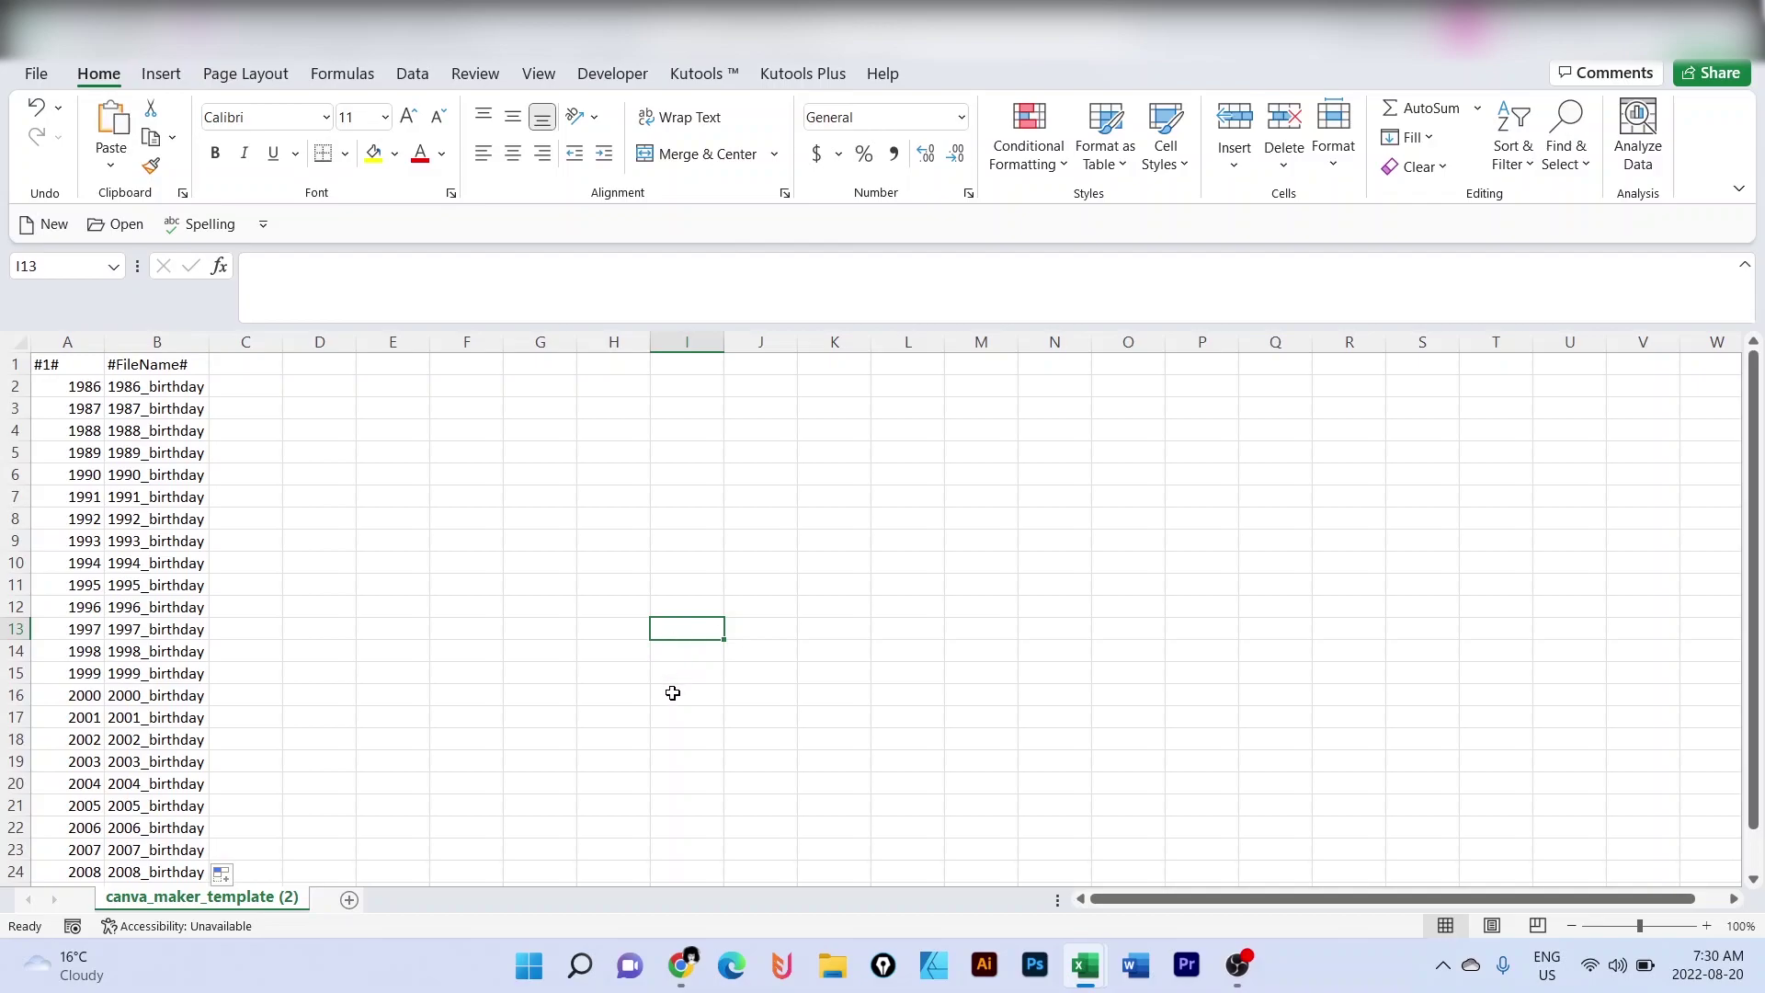
In Canva Automate Maker, set the download file type to PNG and select the folder name field
click(680, 965)
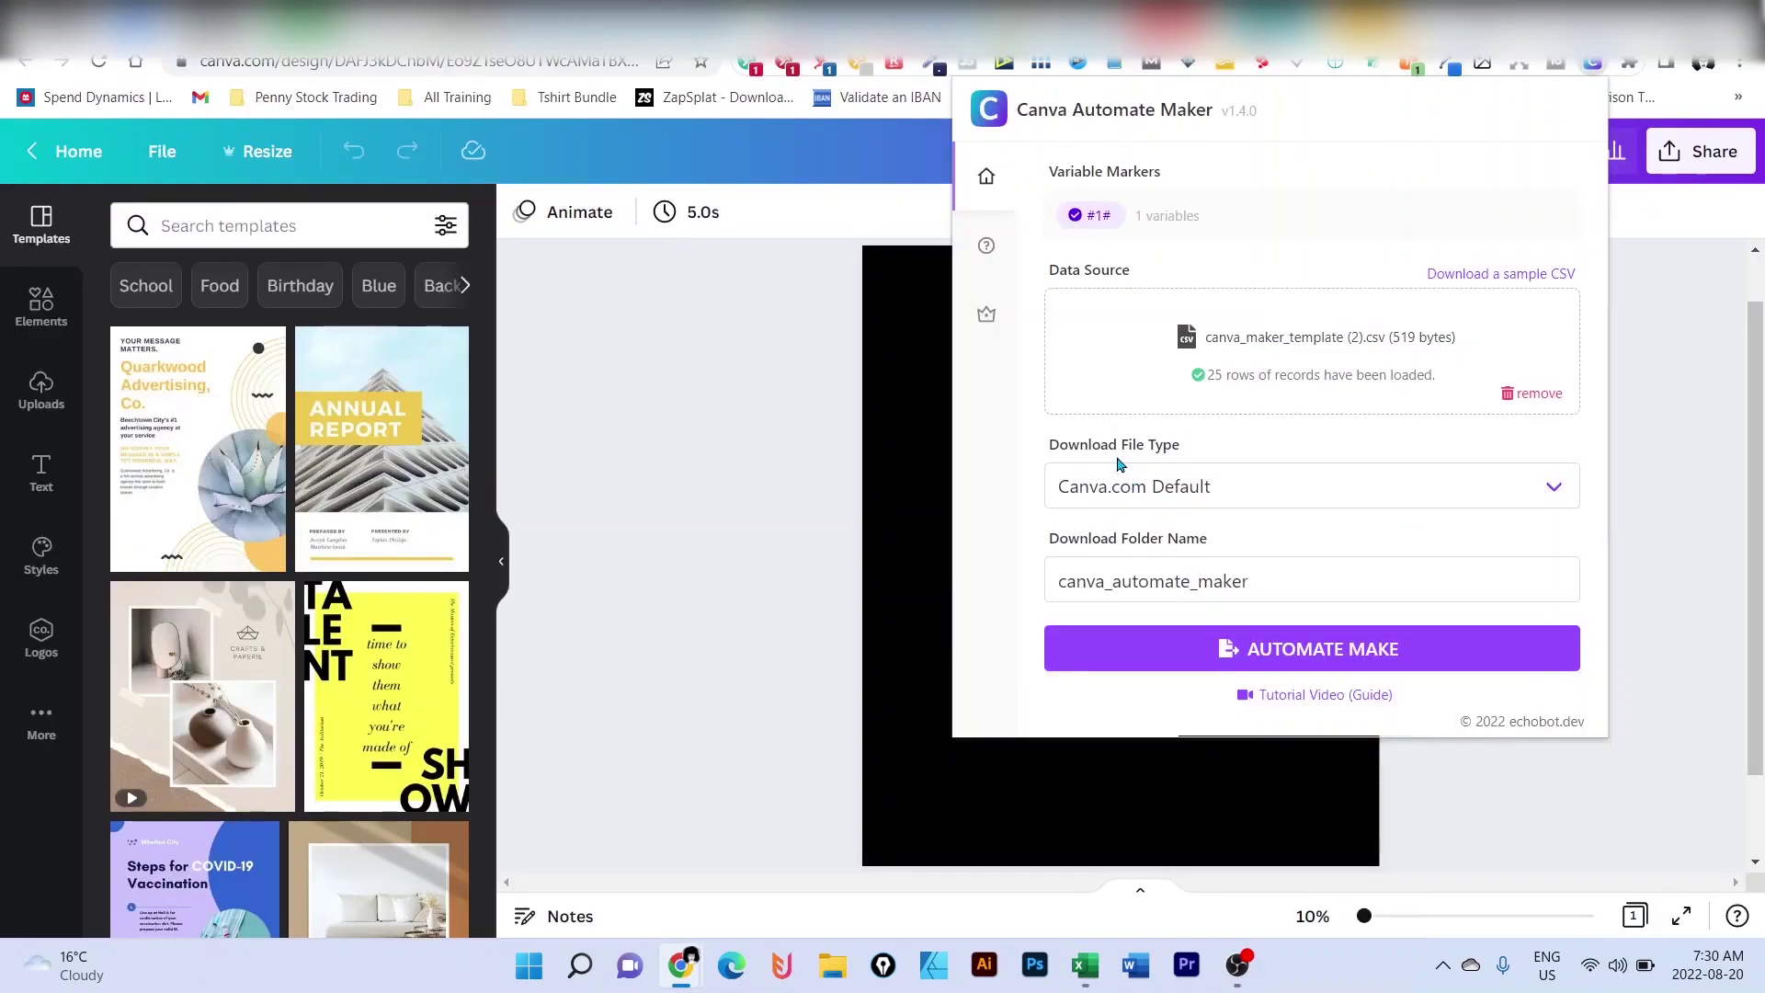
click(1553, 485)
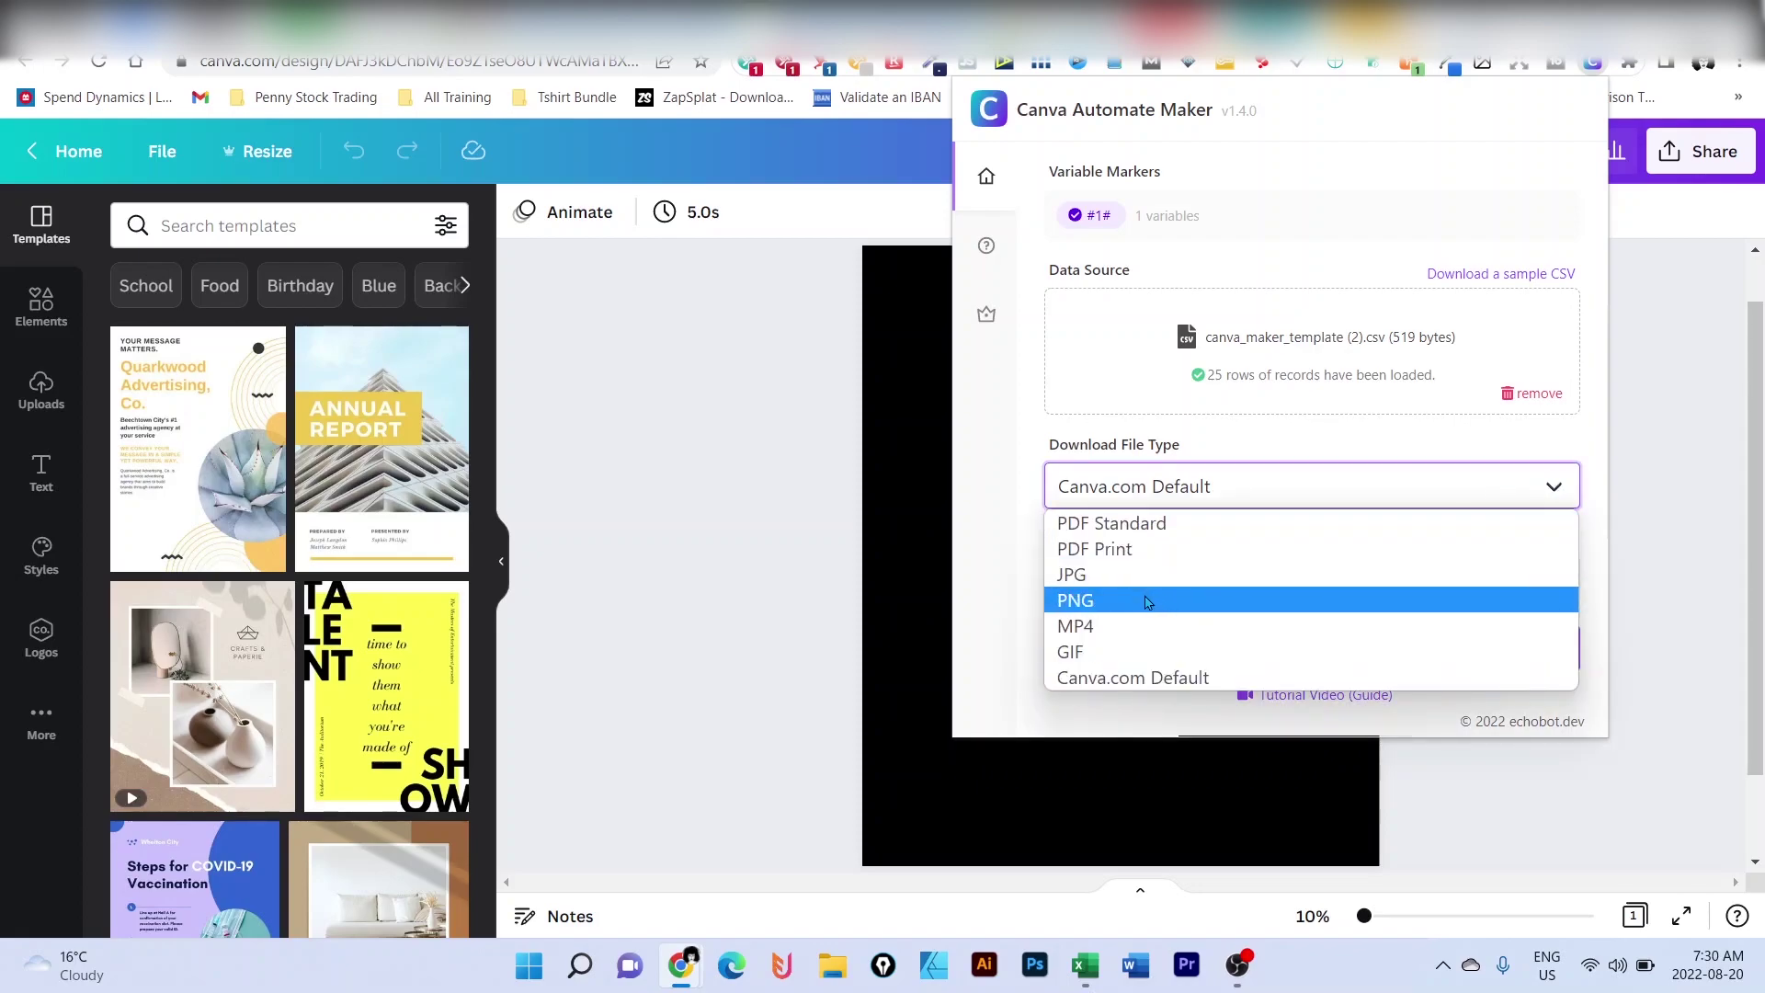
click(1149, 603)
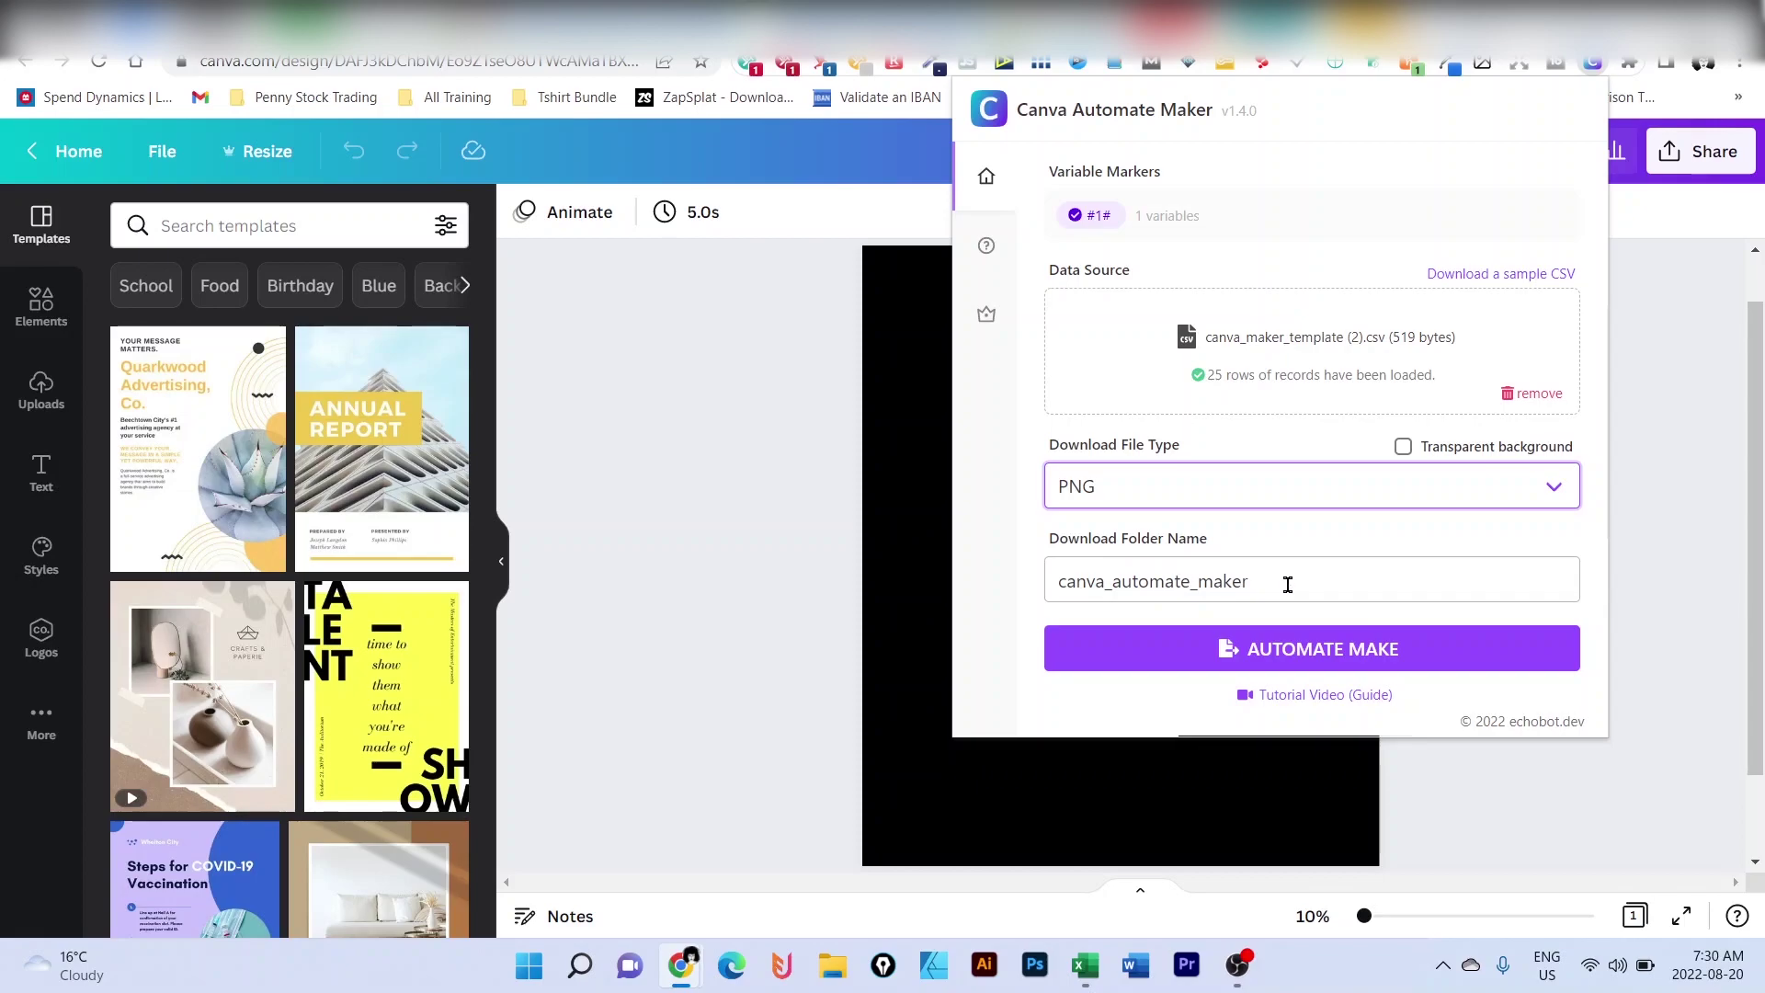
click(1288, 585)
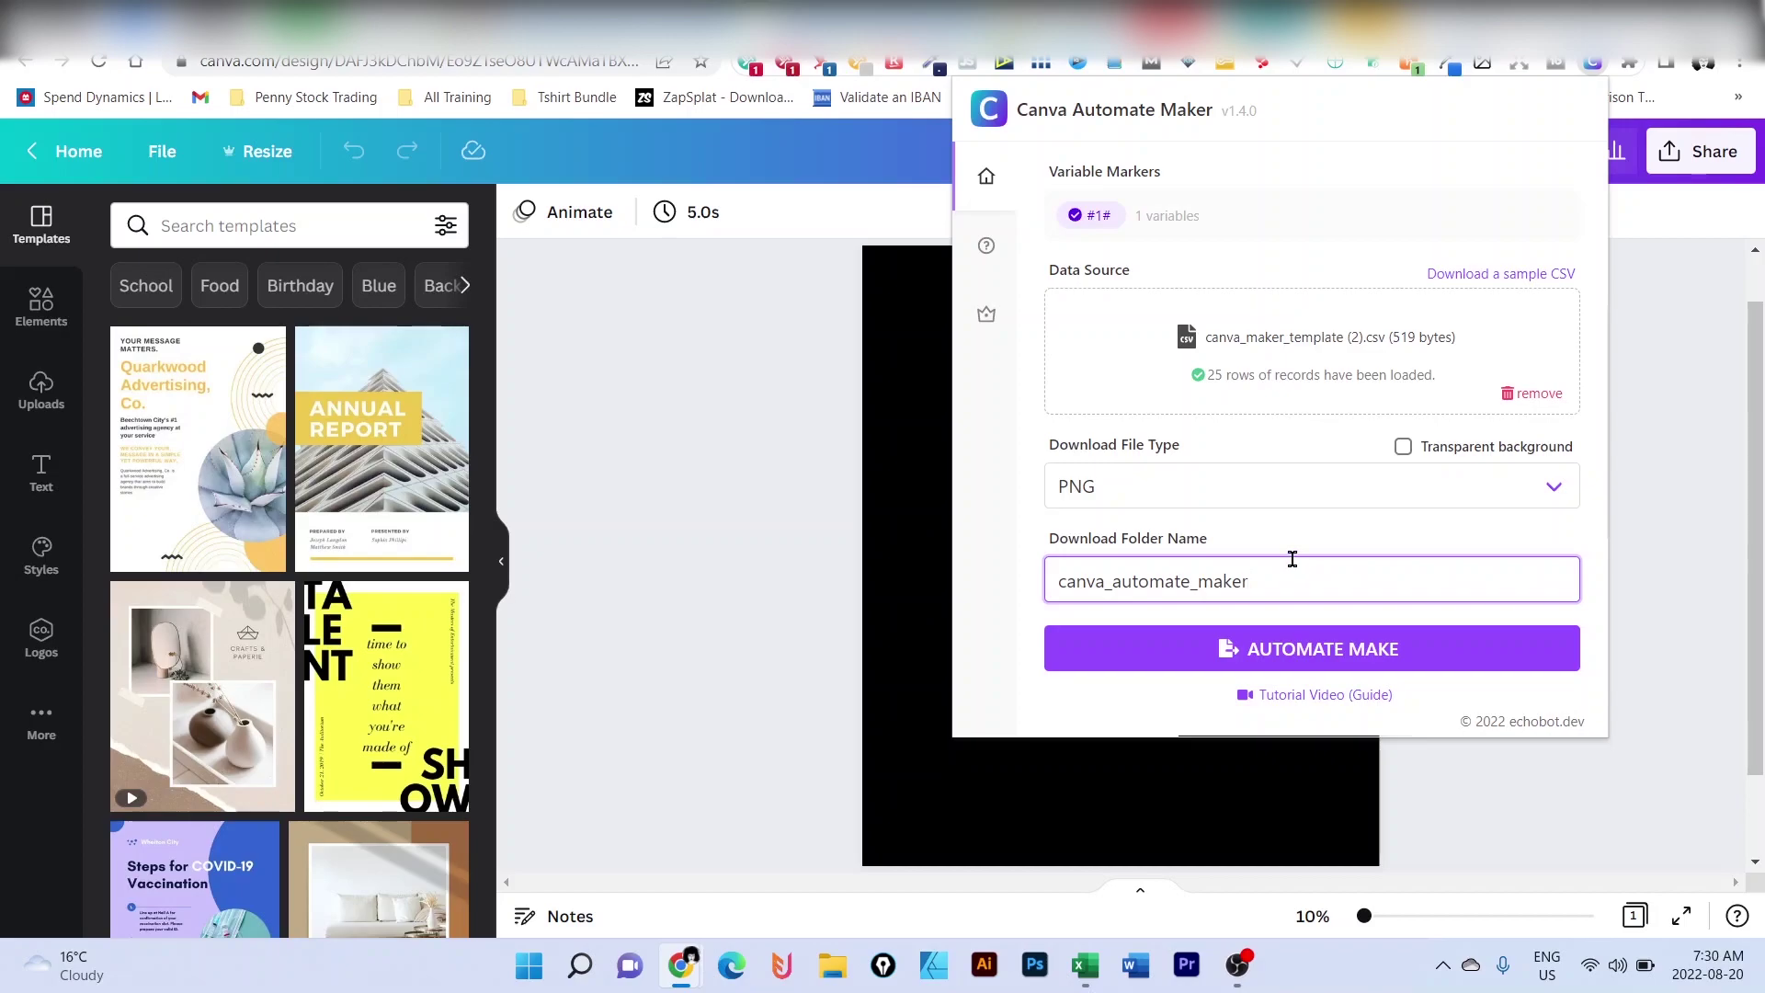
Run AUTOMATE MAKE, allow multiple downloads, and pause then resume the PNG export
click(1260, 650)
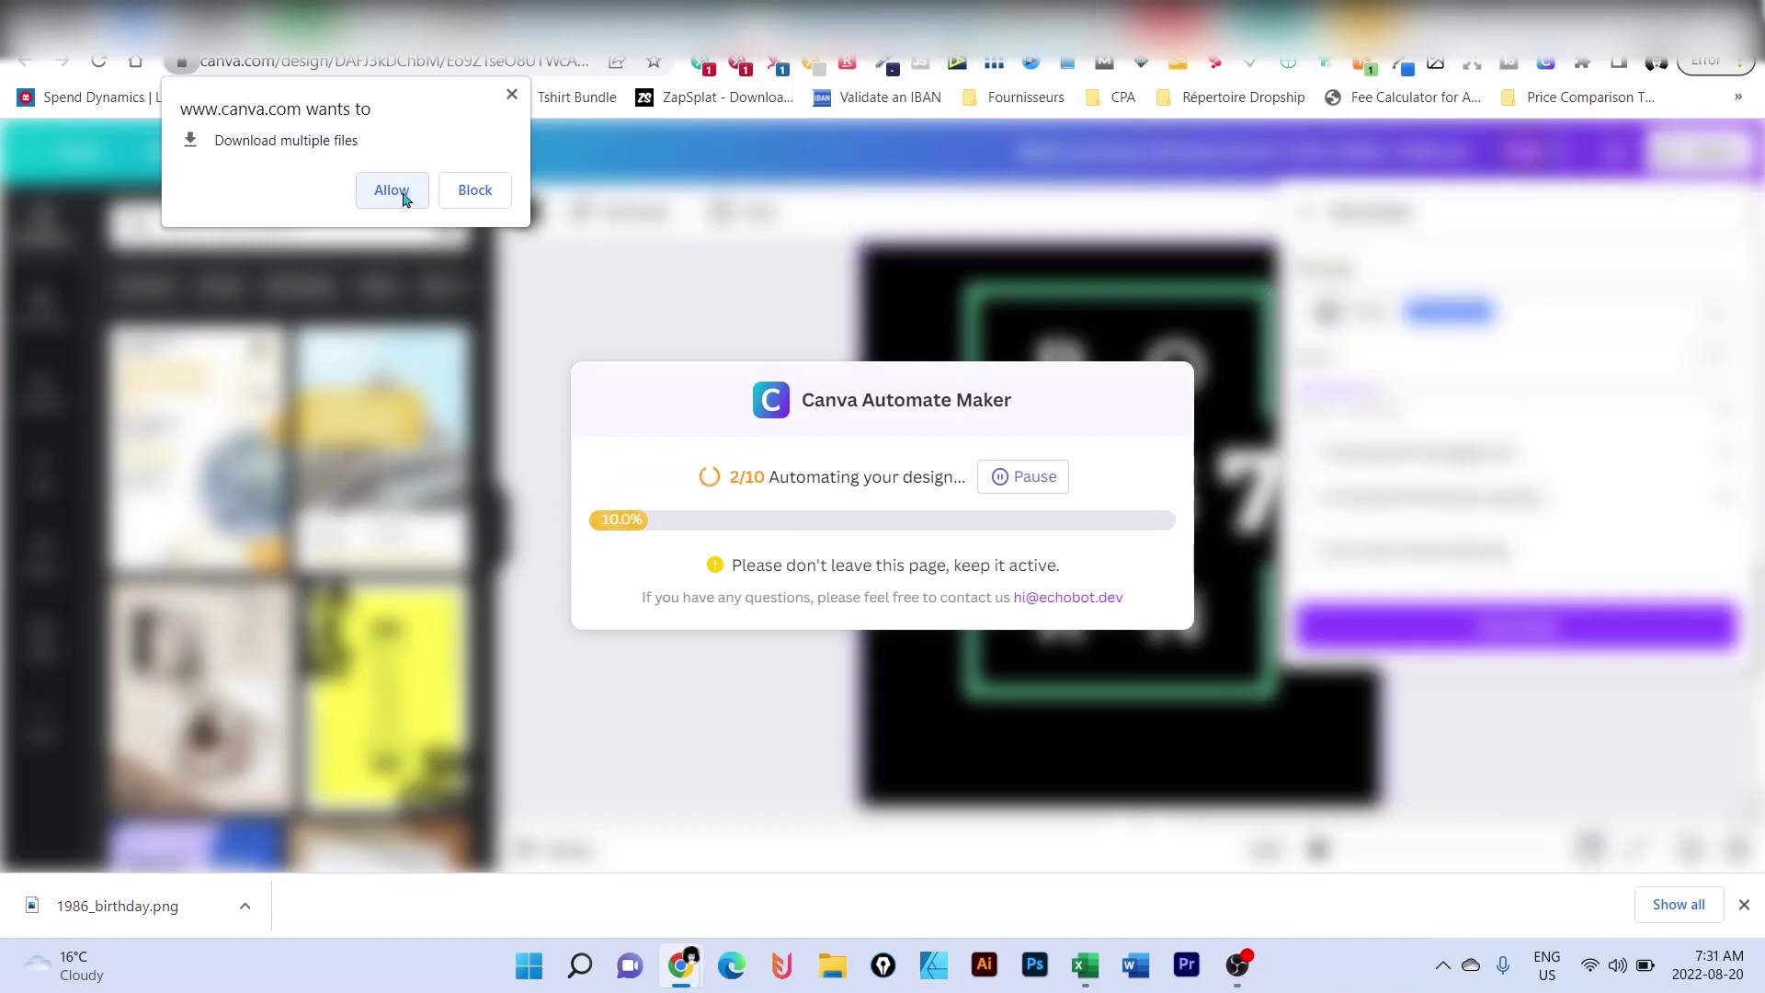
click(398, 189)
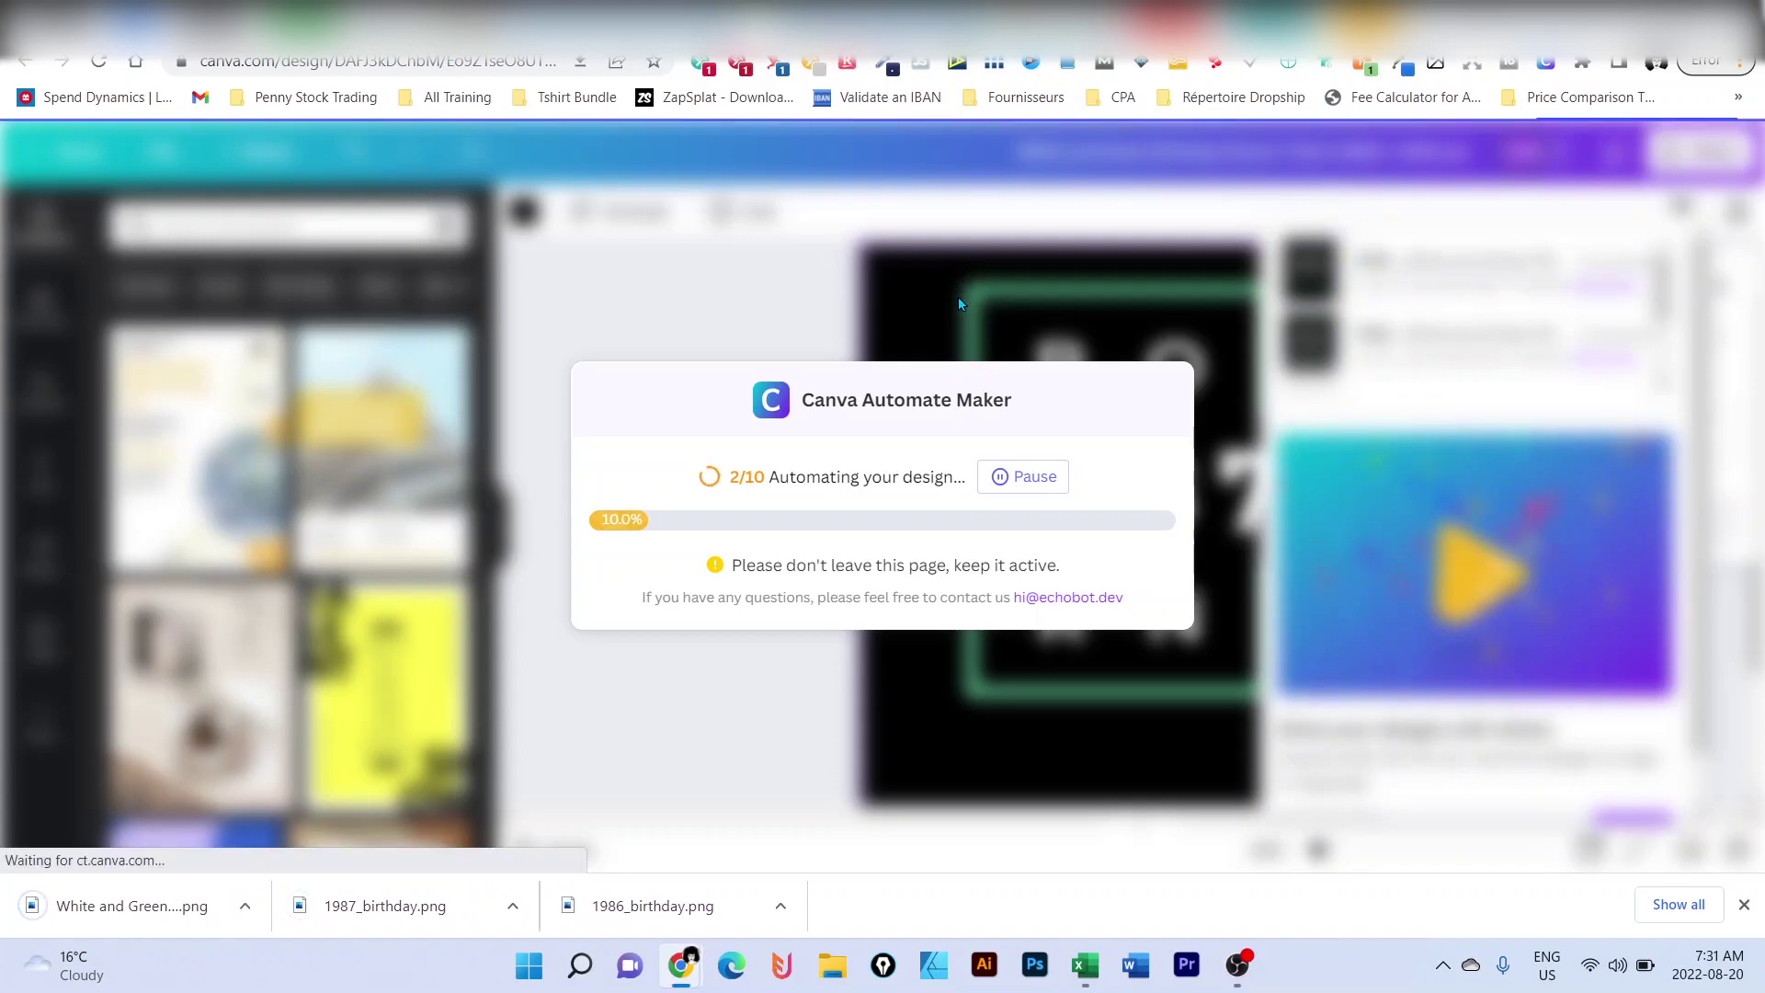
click(1053, 485)
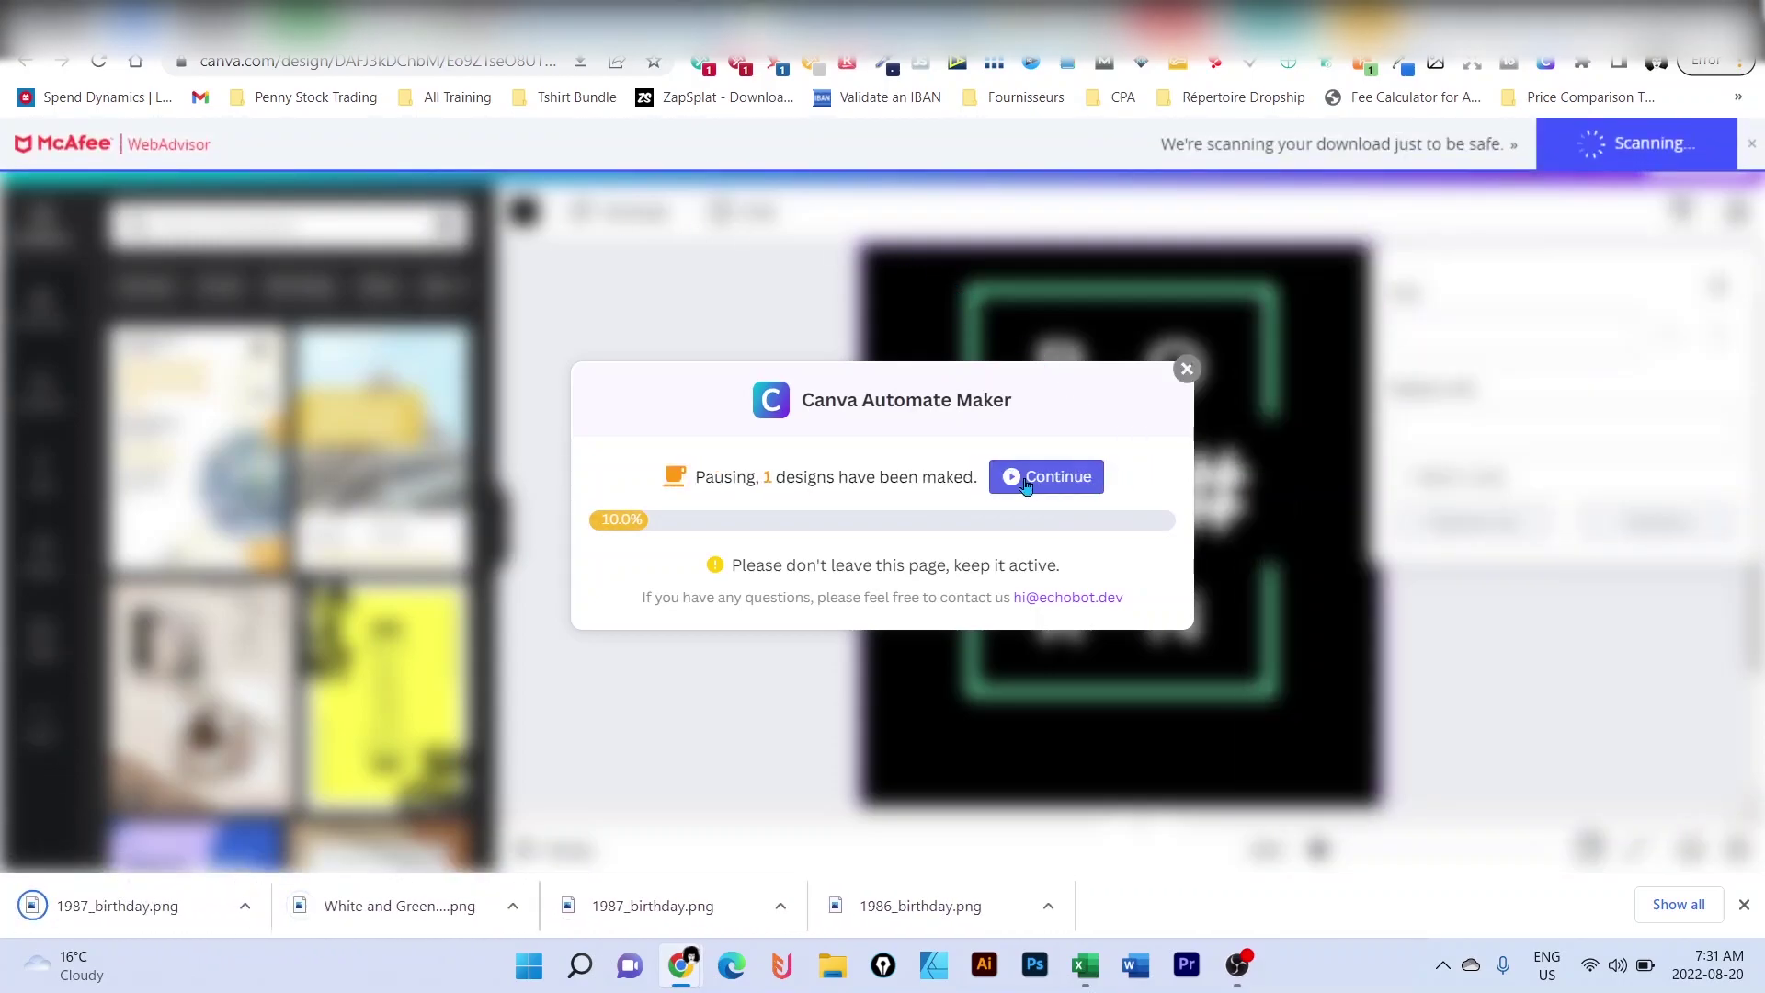
click(1026, 479)
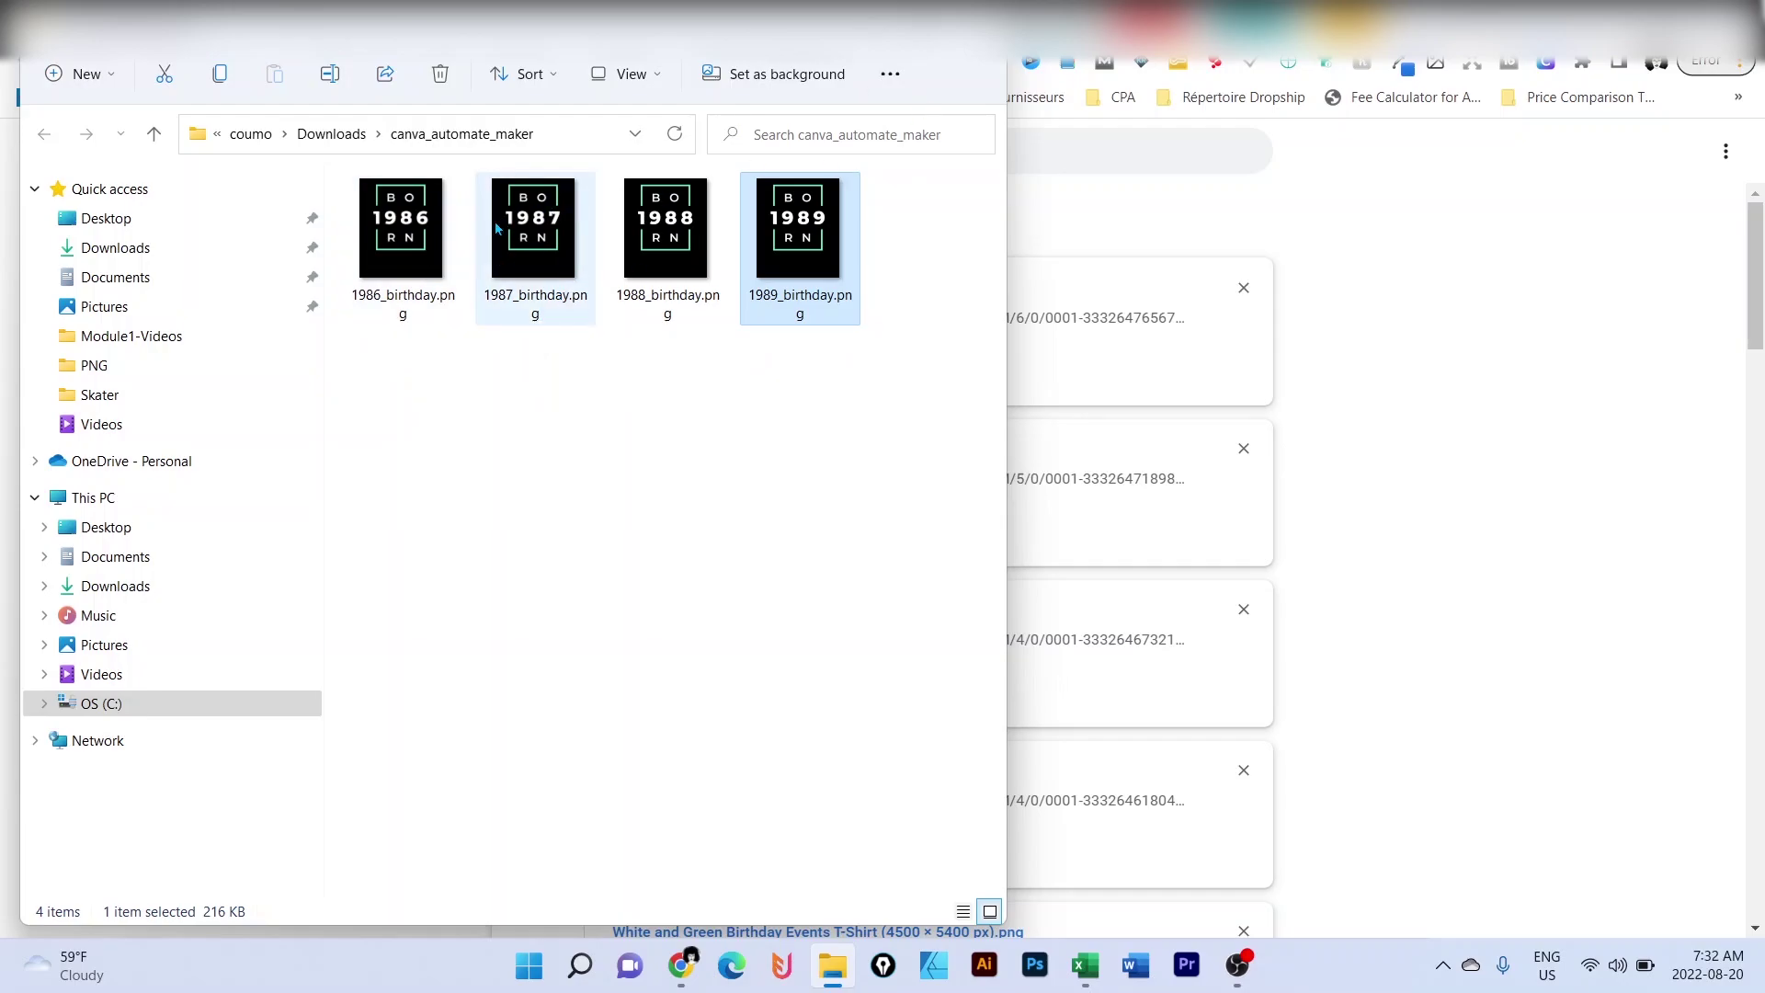
Open 1986_birthday.png in the photo viewer and step through to the 1989 design
click(421, 237)
double_click(423, 237)
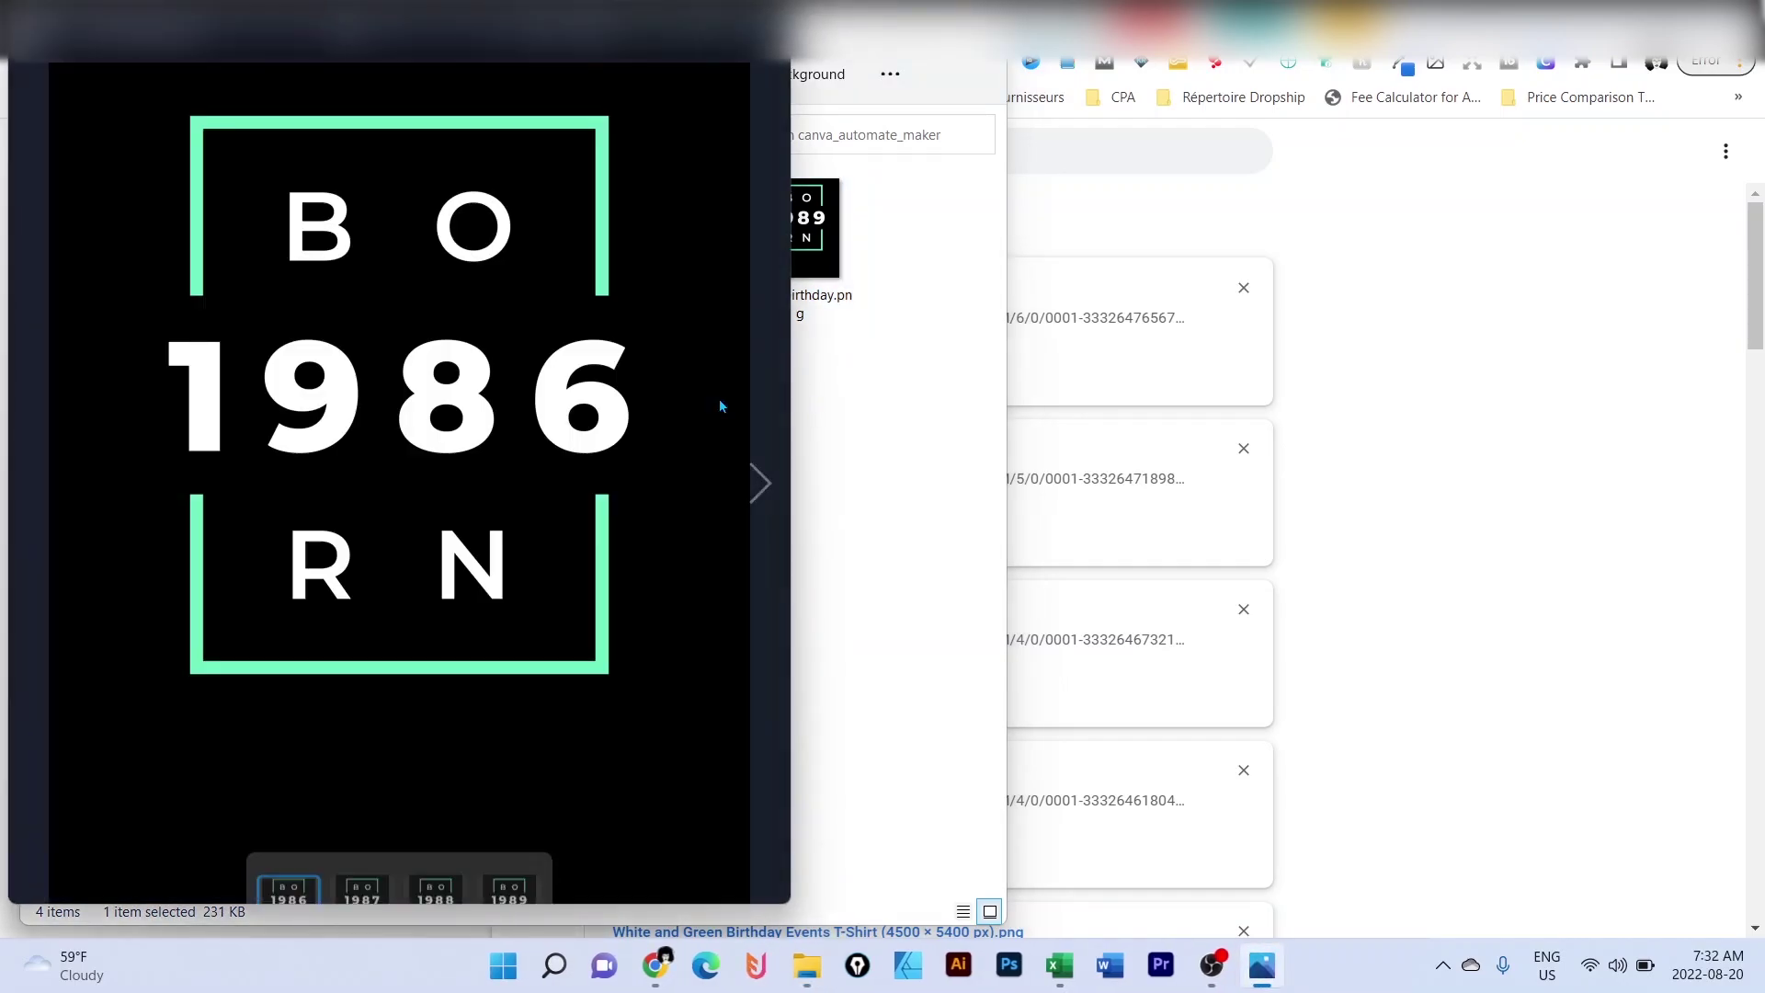
click(758, 482)
click(759, 482)
click(758, 483)
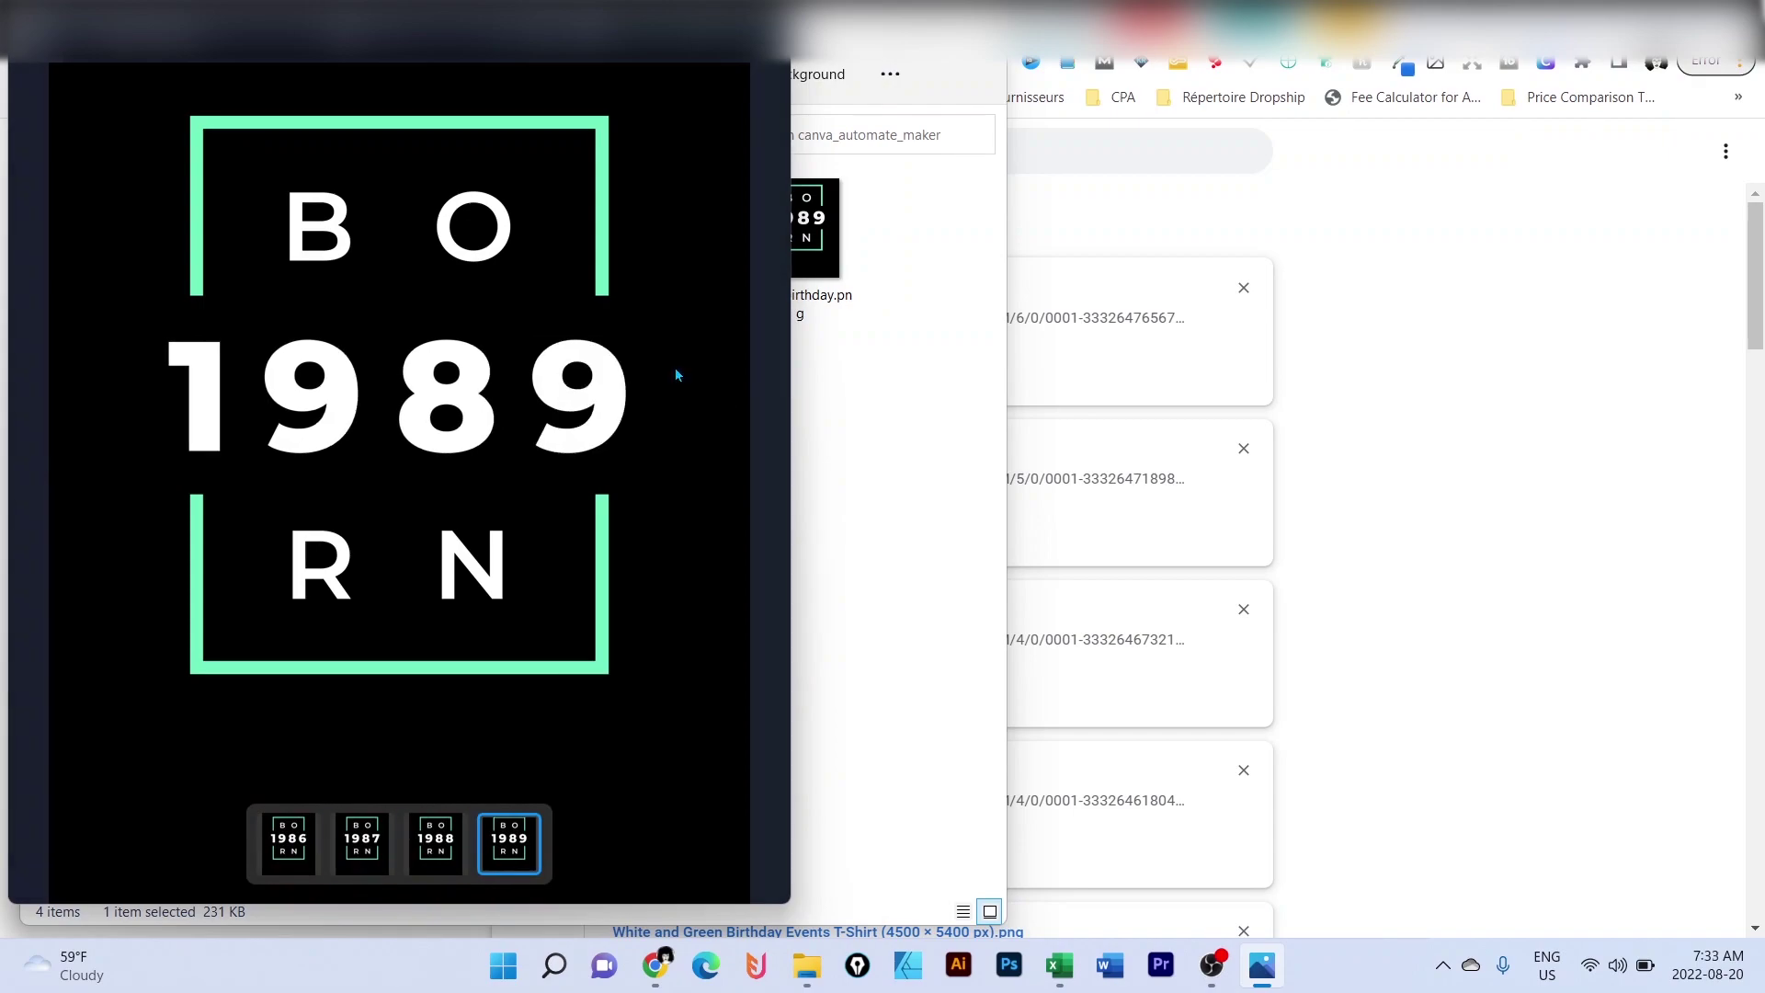